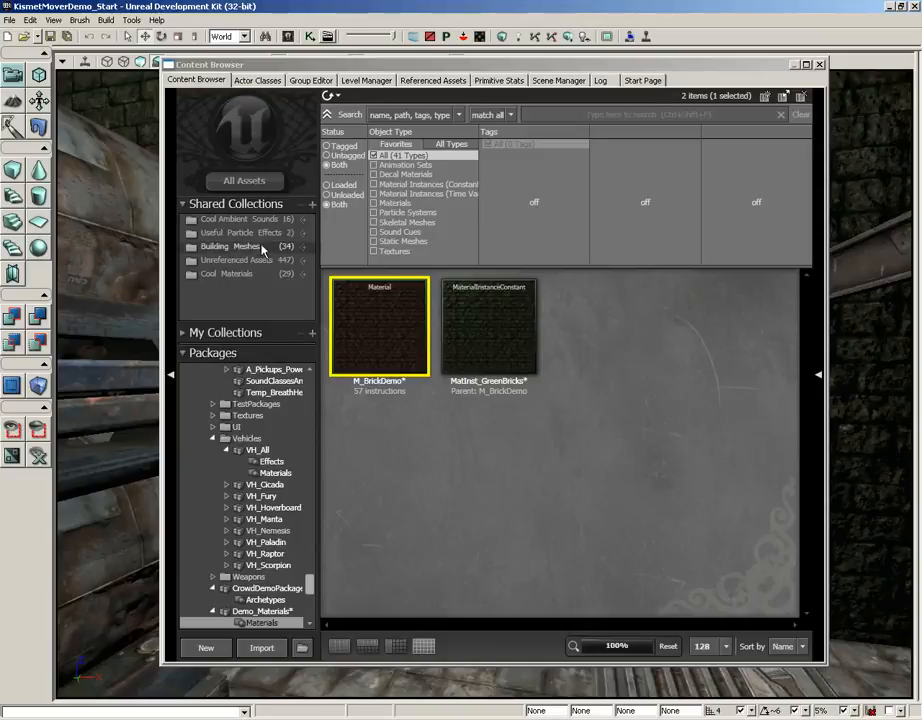
# Open the M_BrickDemo material for editing with its PreviewMaterial node in view
pyautogui.moveTo(390, 343)
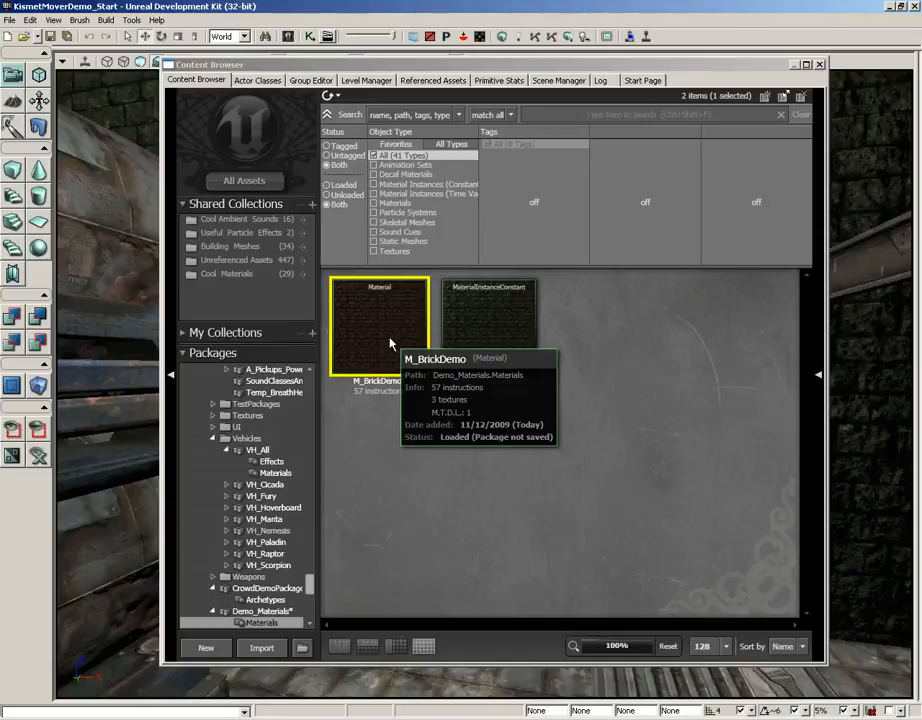
pyautogui.doubleClick(390, 344)
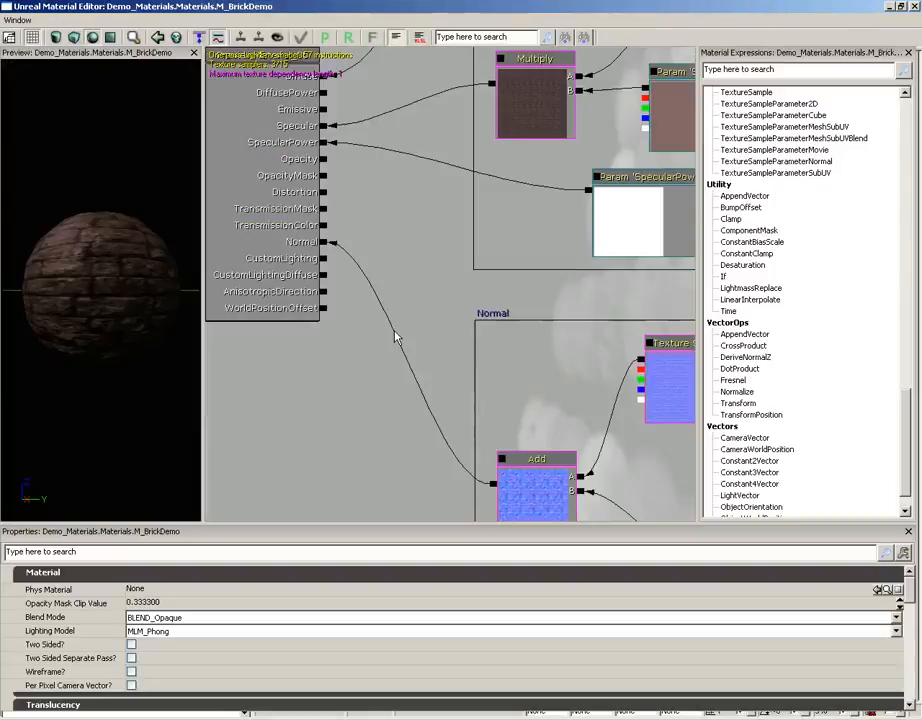
pyautogui.moveTo(396, 260); pyautogui.dragTo(496, 410)
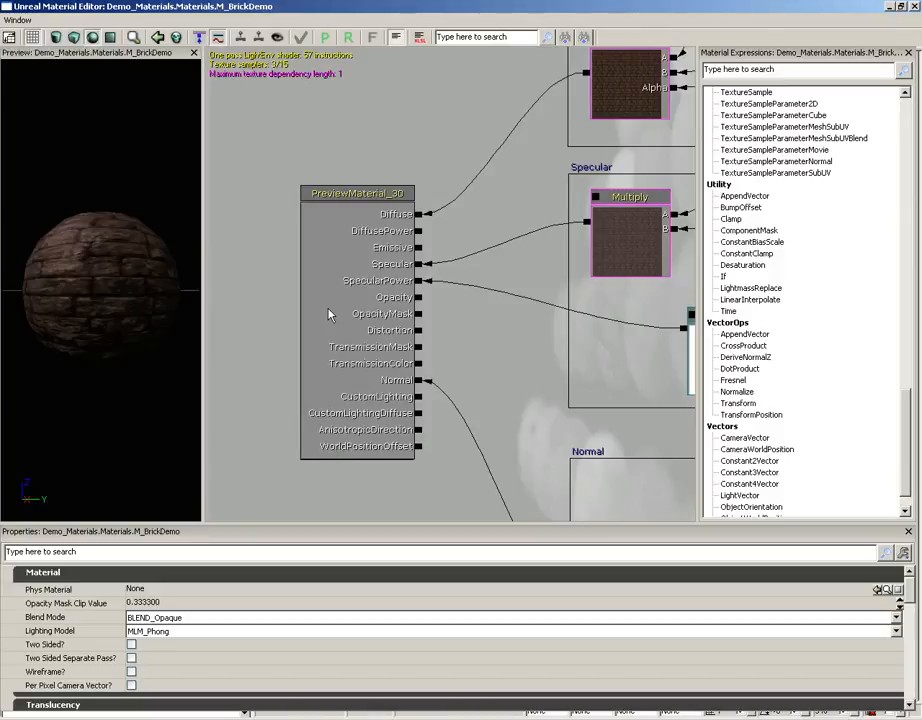
# Review the material's Blend Mode and Lighting Model properties, including the available blend modes
pyautogui.click(58, 620)
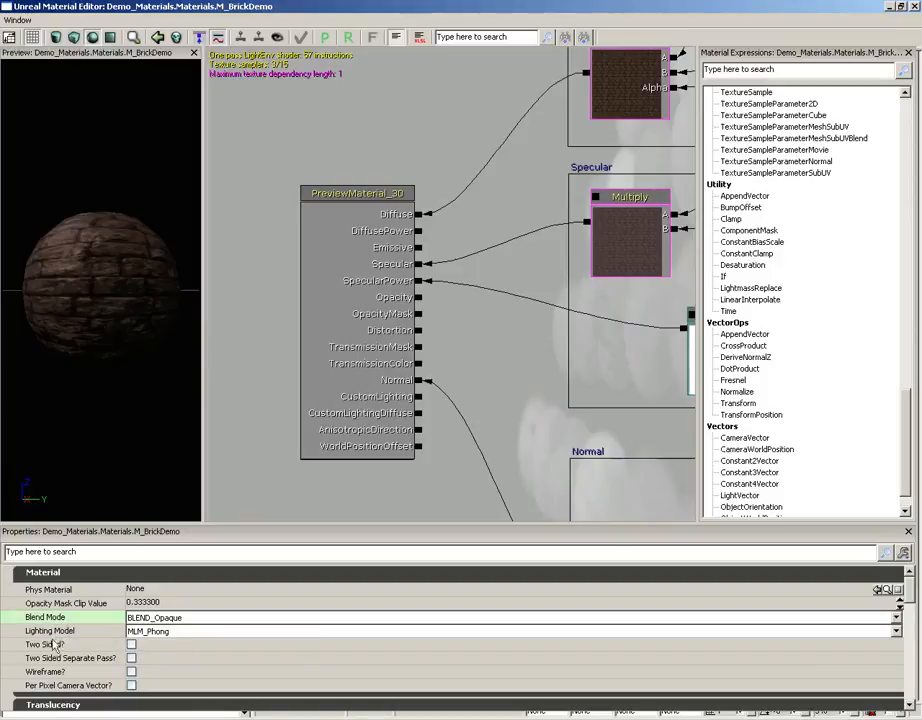
pyautogui.click(52, 632)
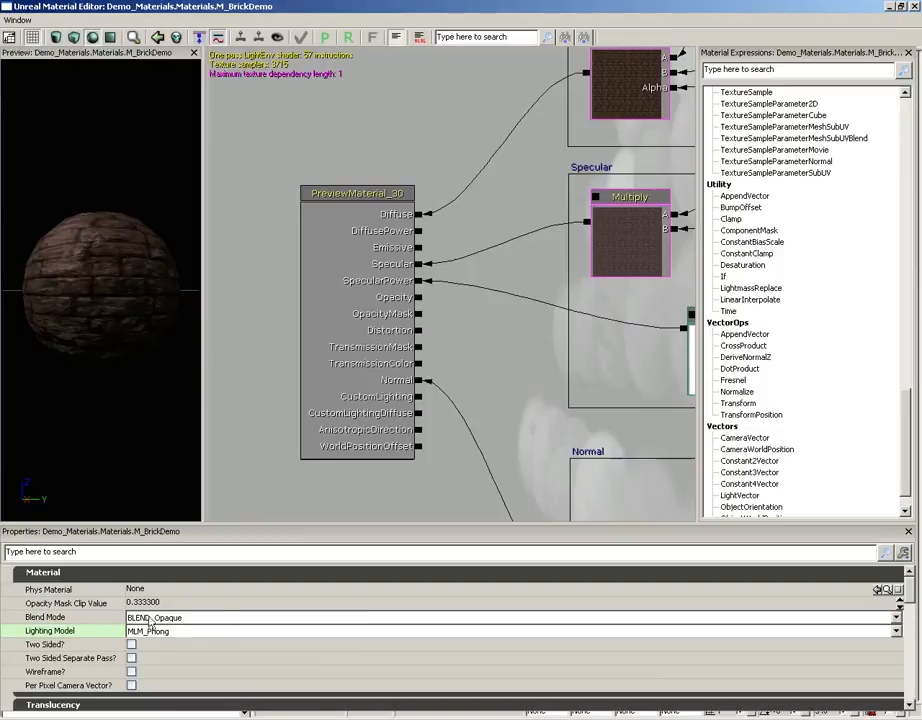
pyautogui.click(212, 619)
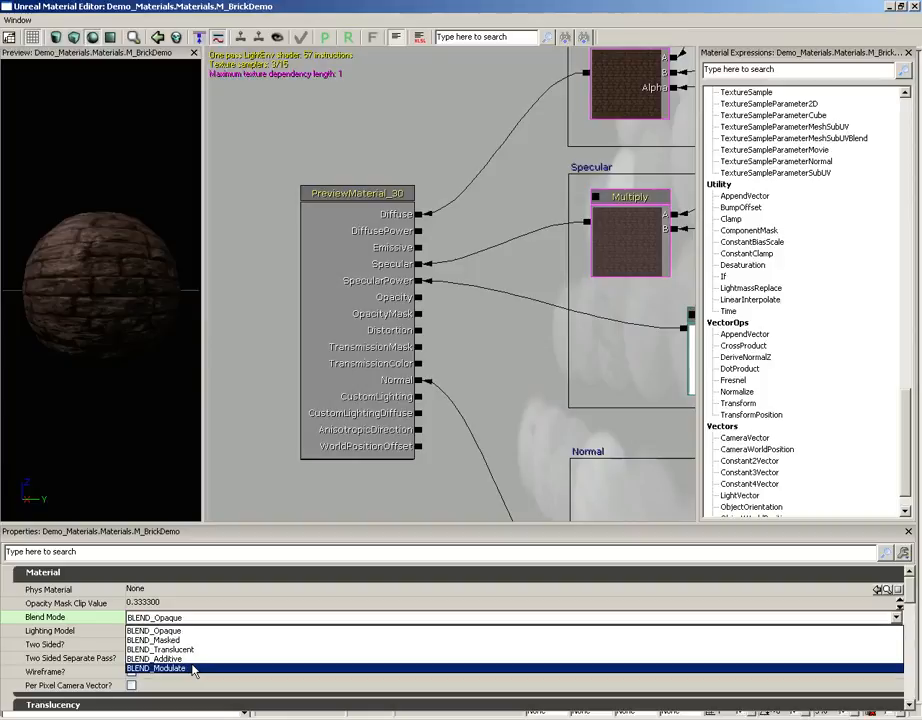
pyautogui.click(96, 641)
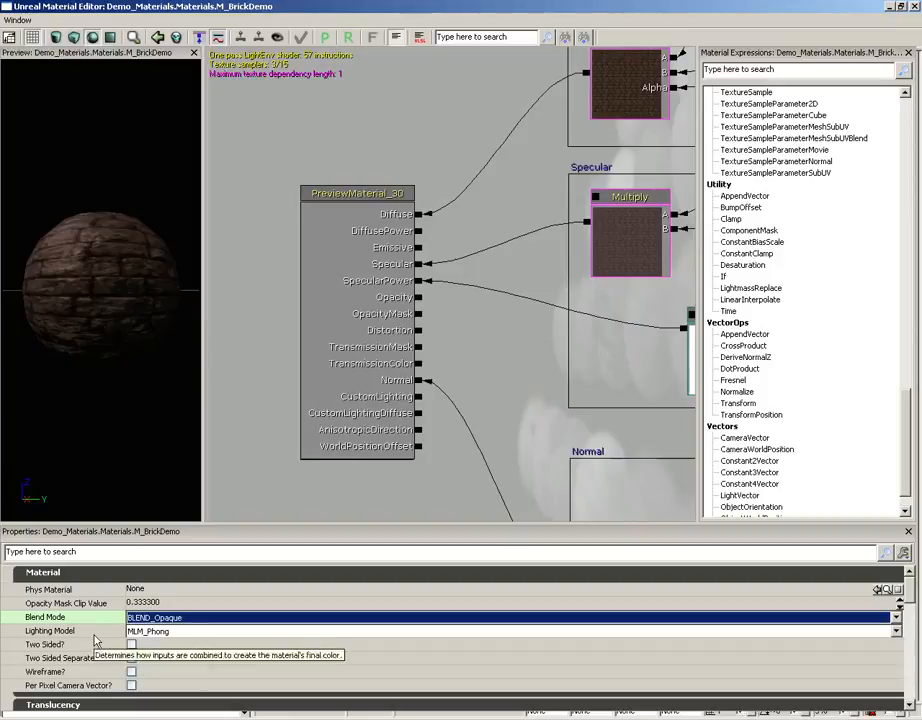
# Set the material's lighting model to MLM_Unlit and inspect the preview sphere
pyautogui.click(175, 632)
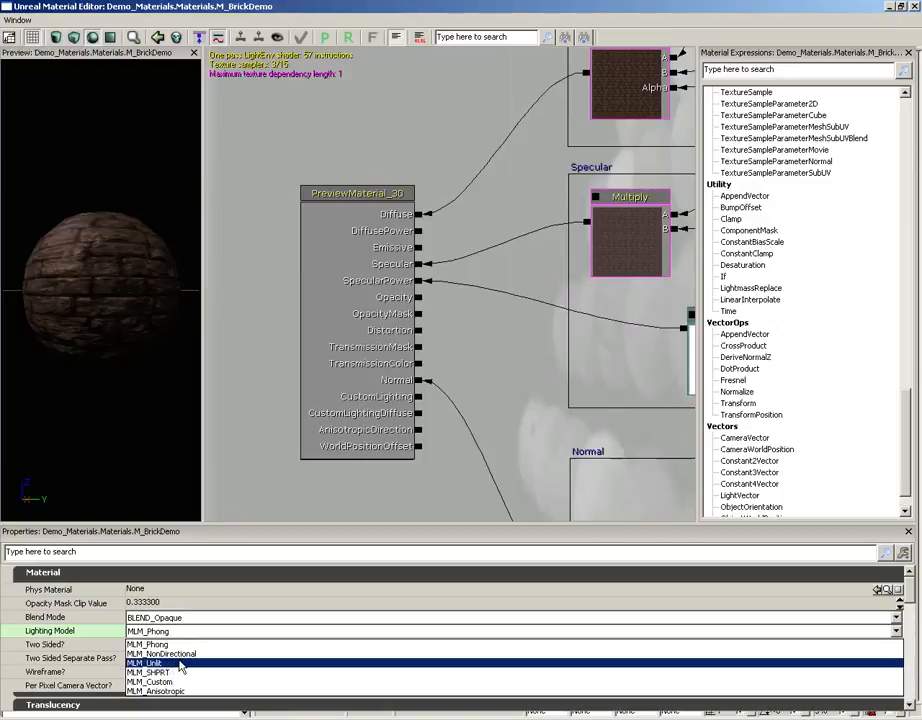
pyautogui.click(181, 664)
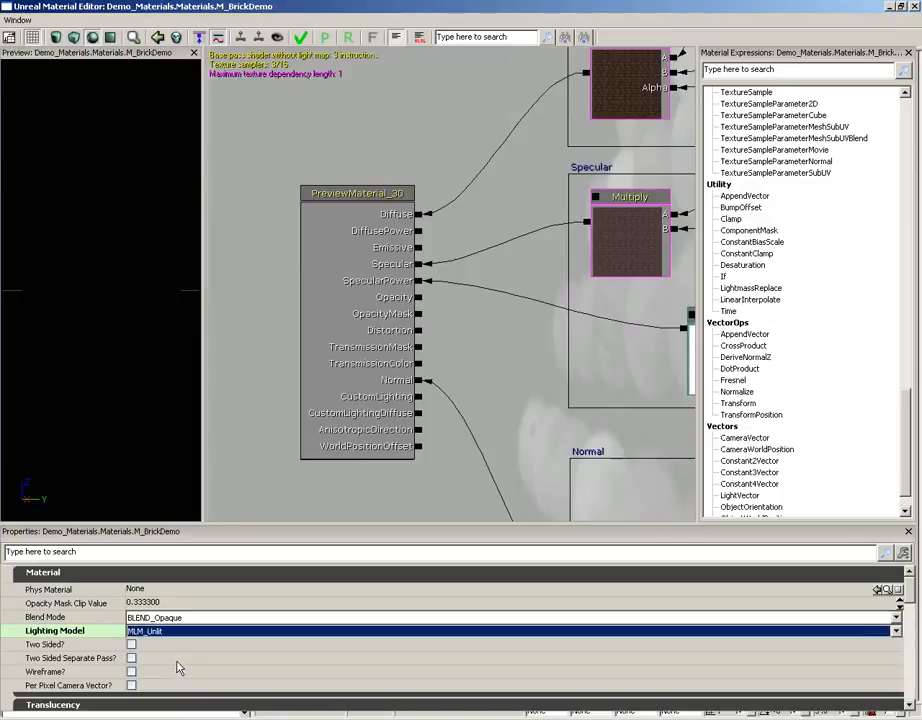
pyautogui.moveTo(139, 472); pyautogui.dragTo(117, 294)
# Connect the Lerp node's output to the Emissive input, inspect the preview sphere, and break that link again
pyautogui.moveTo(506, 170); pyautogui.dragTo(479, 218)
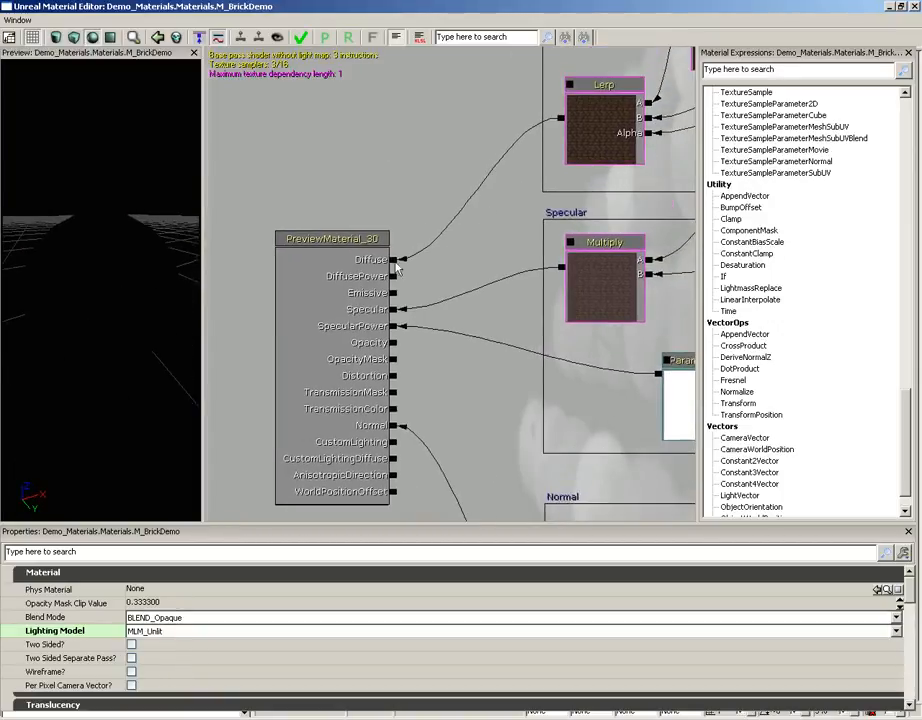
pyautogui.moveTo(388, 262); pyautogui.dragTo(560, 121)
pyautogui.moveTo(560, 121); pyautogui.dragTo(395, 292)
pyautogui.moveTo(91, 335); pyautogui.dragTo(205, 207)
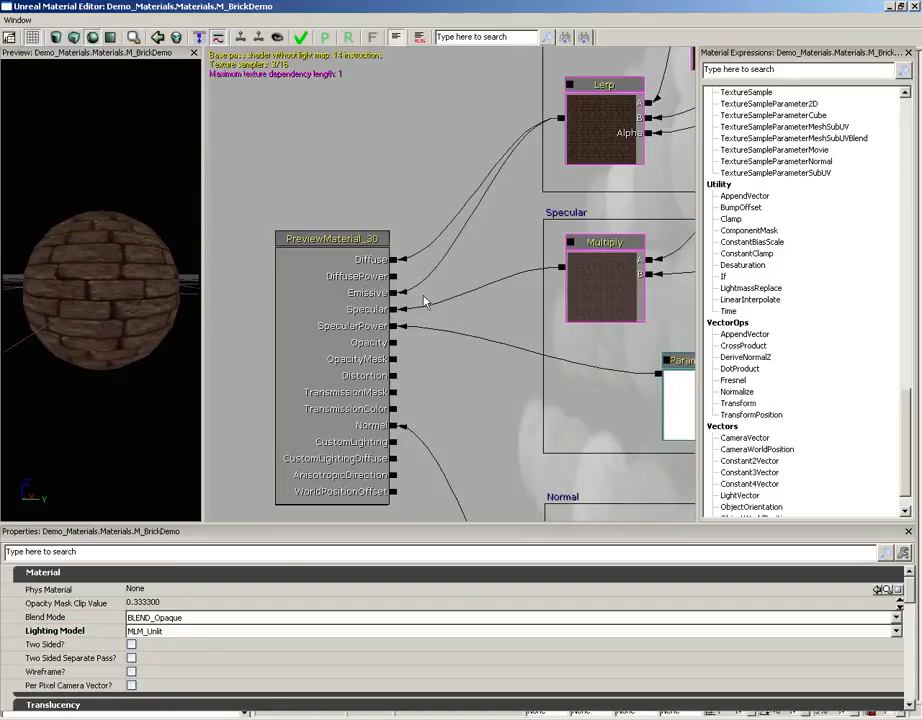
pyautogui.keyDown('alt'); pyautogui.click(393, 293); pyautogui.keyUp('alt')
# Try the MLM_Anisotropic lighting model on the preview sphere and return the material to MLM_Phong
pyautogui.click(183, 631)
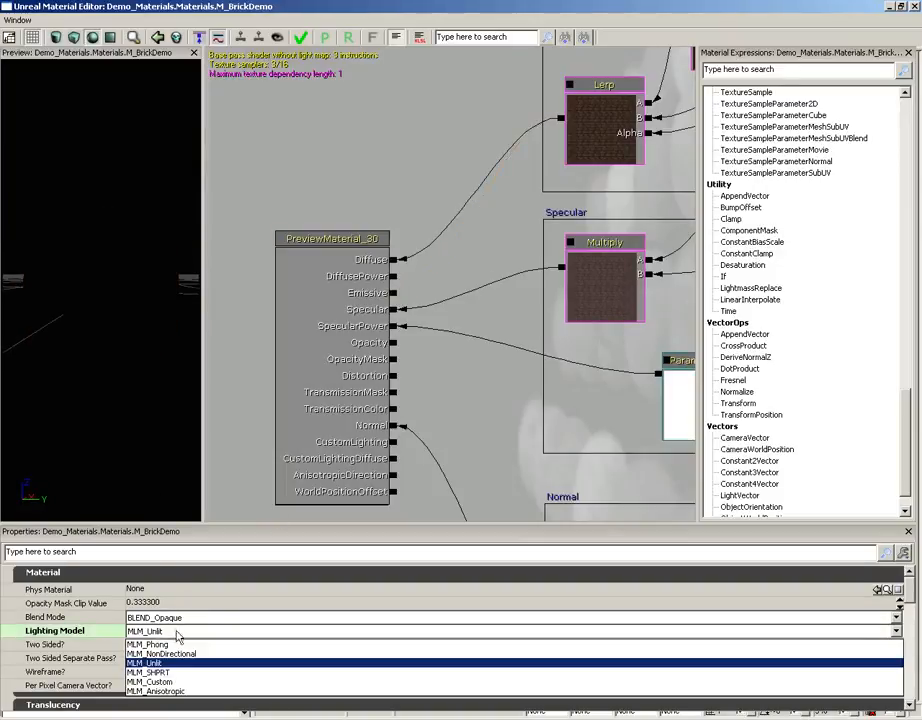
pyautogui.click(186, 692)
pyautogui.moveTo(175, 418); pyautogui.dragTo(113, 319)
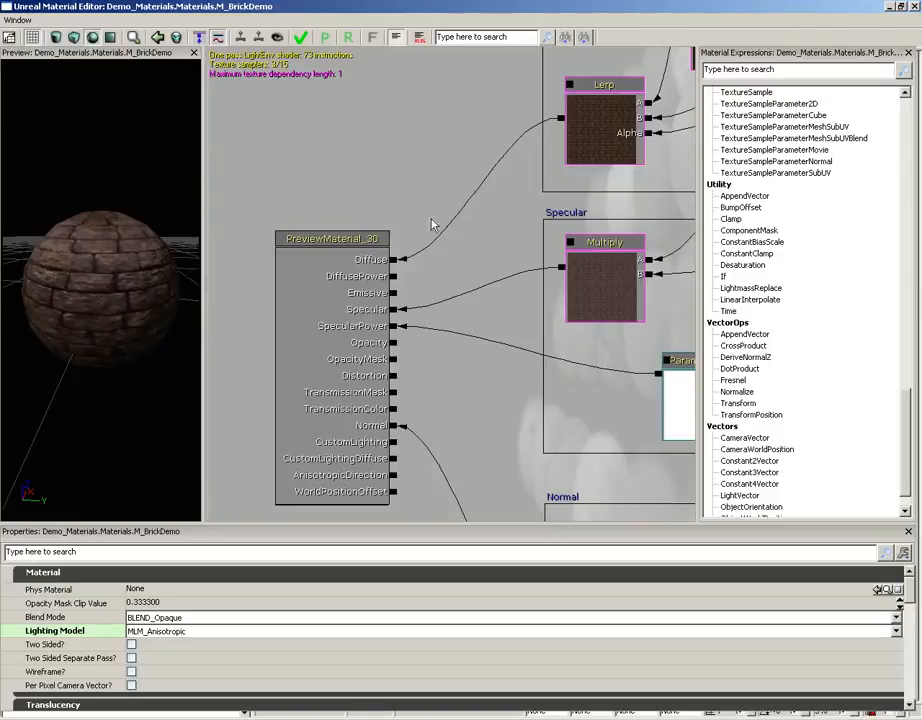
pyautogui.click(172, 631)
pyautogui.click(172, 646)
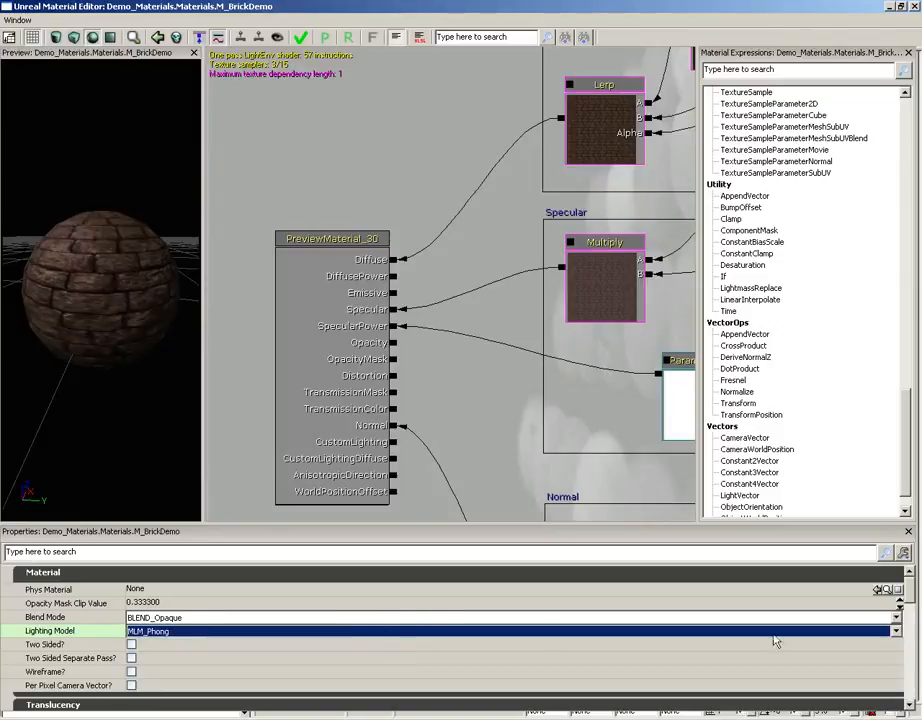
# Review the material's Usage properties, including the options for skeletal meshes, particles and decals
pyautogui.scroll(-1, 910, 600)
pyautogui.moveTo(910, 600); pyautogui.dragTo(912, 646)
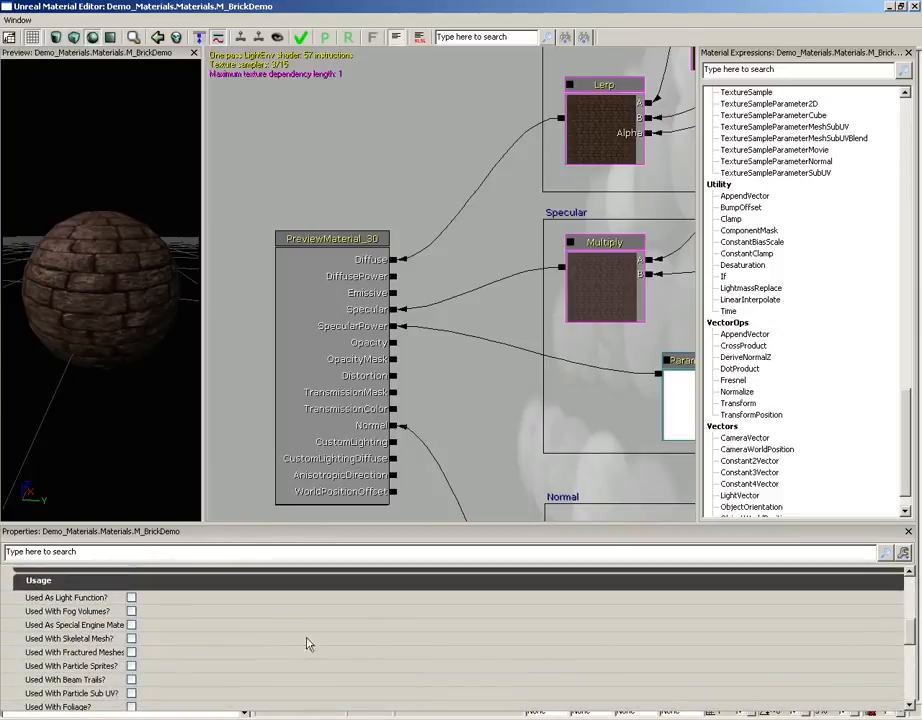
pyautogui.moveTo(175, 629)
pyautogui.moveTo(910, 632); pyautogui.dragTo(912, 640)
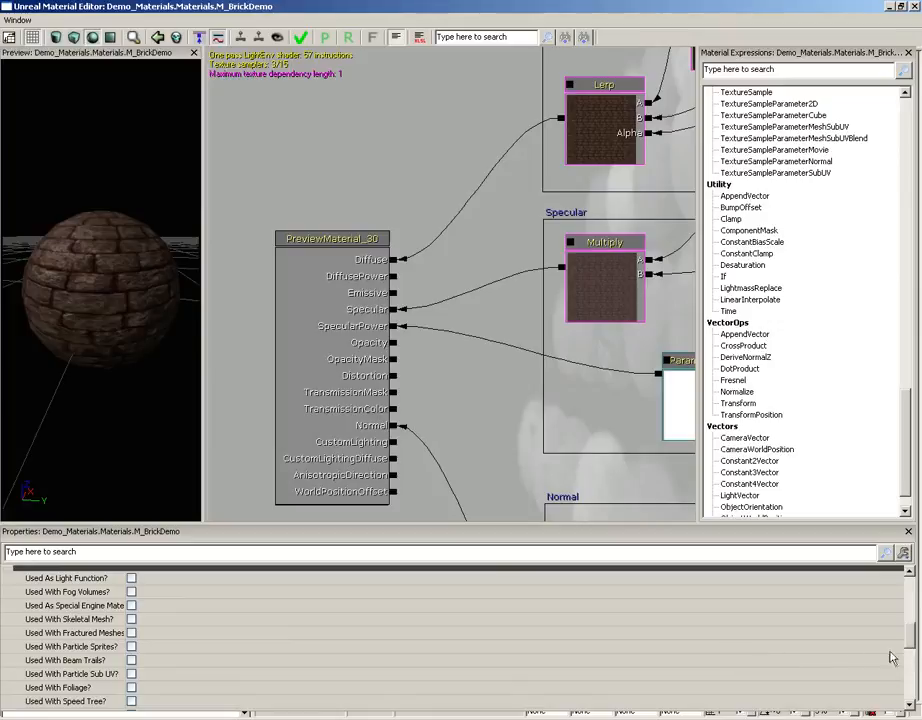
pyautogui.moveTo(909, 640); pyautogui.dragTo(912, 670)
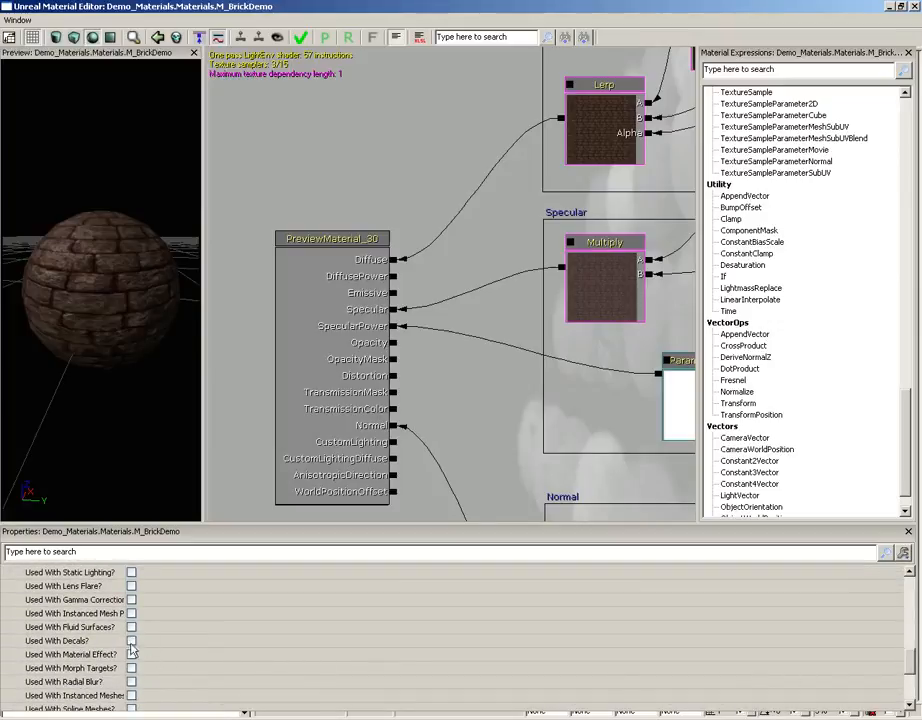
pyautogui.moveTo(911, 660); pyautogui.dragTo(910, 582)
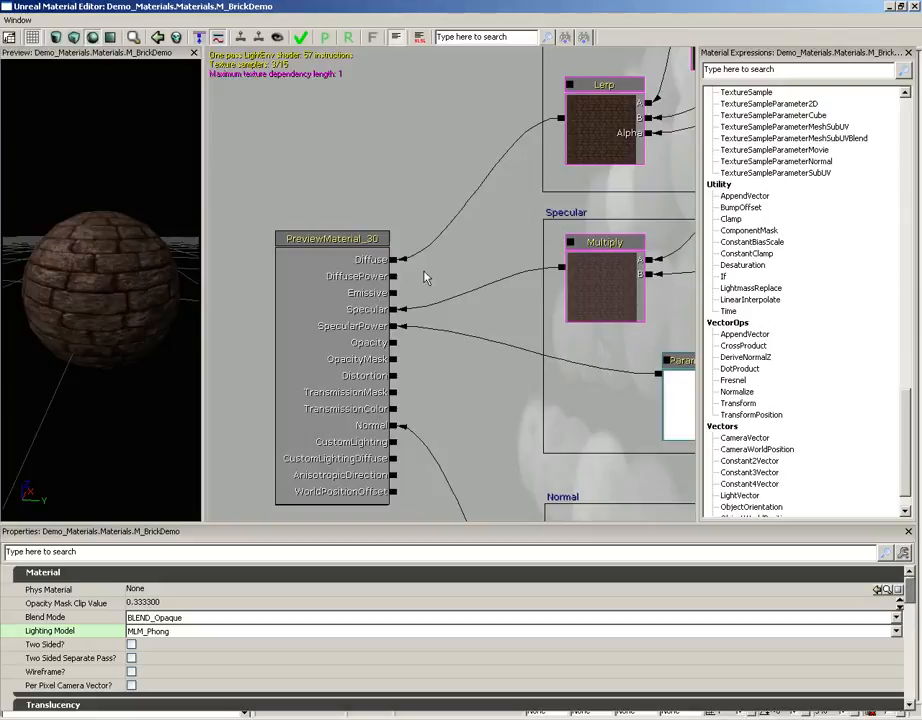
# Add a Constant expression with value 1 beside the PreviewMaterial node and connect it to DiffusePower
pyautogui.moveTo(426, 276); pyautogui.dragTo(401, 165)
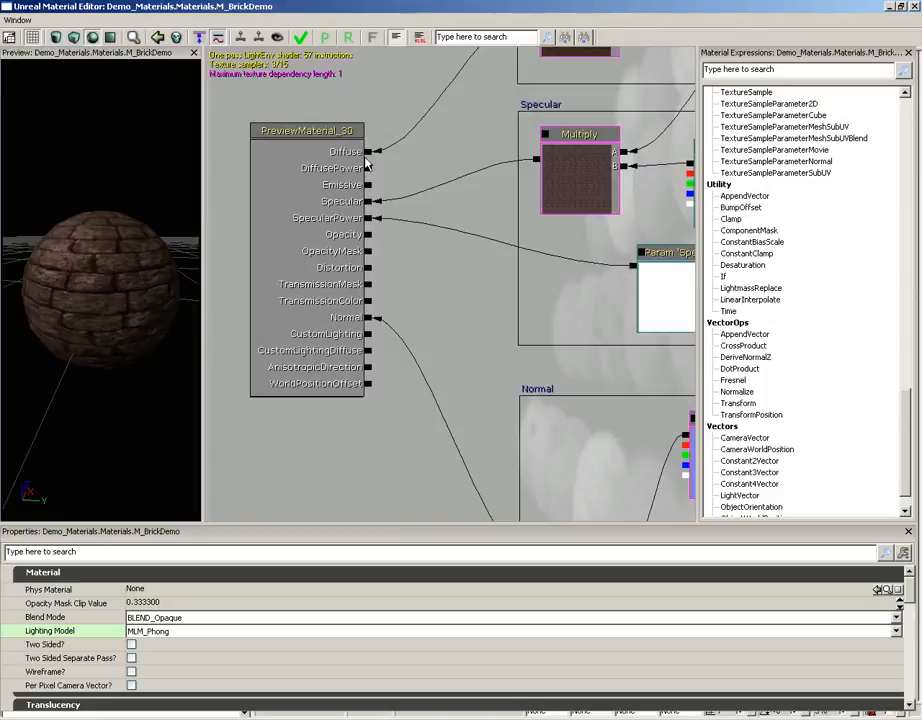
pyautogui.moveTo(138, 309); pyautogui.dragTo(115, 307, button='right')
pyautogui.moveTo(115, 307)
pyautogui.mouseDown()
pyautogui.moveTo(202, 270)
pyautogui.moveTo(114, 309)
pyautogui.mouseUp()
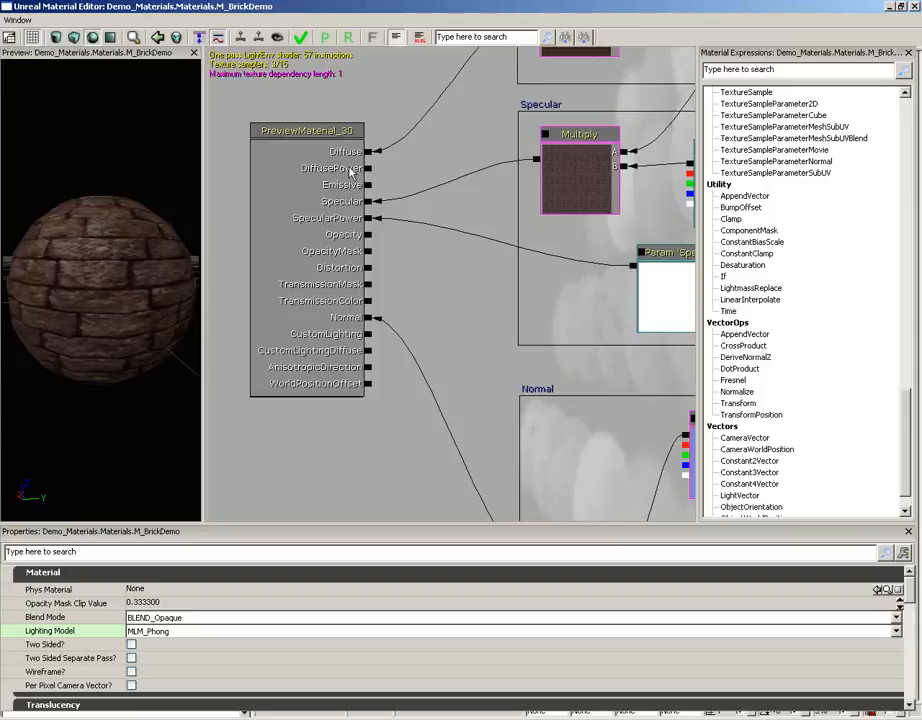
pyautogui.click(435, 155)
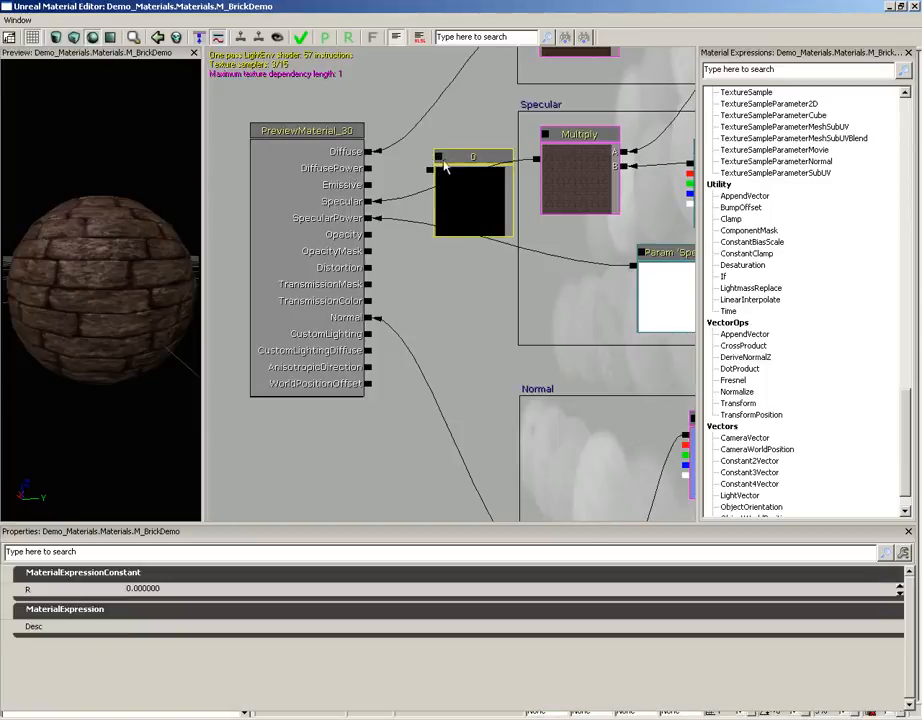
pyautogui.click(150, 588)
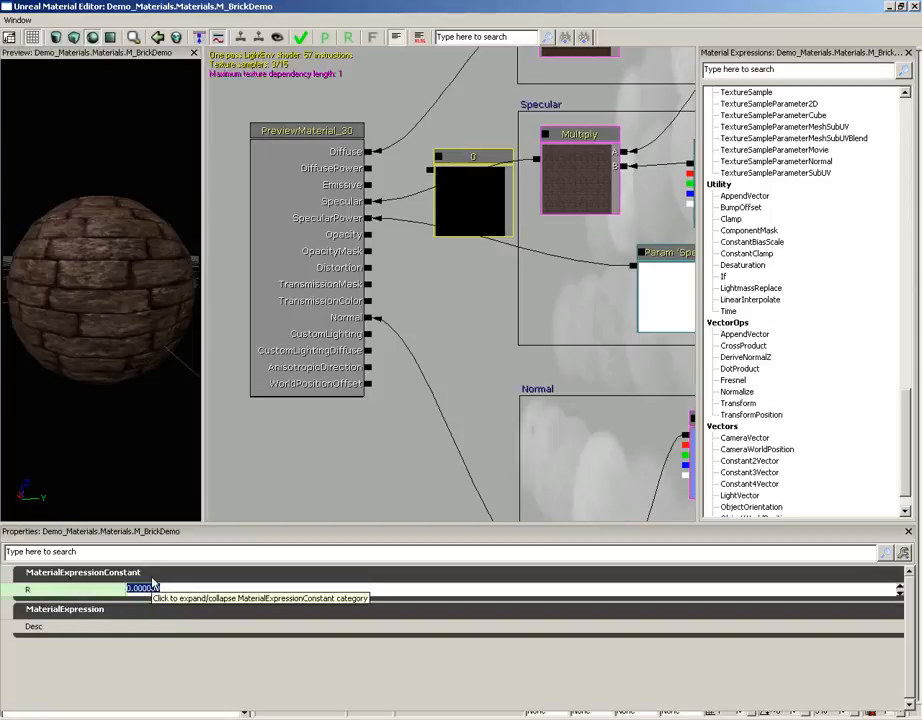
pyautogui.write('1')
pyautogui.press('Return')
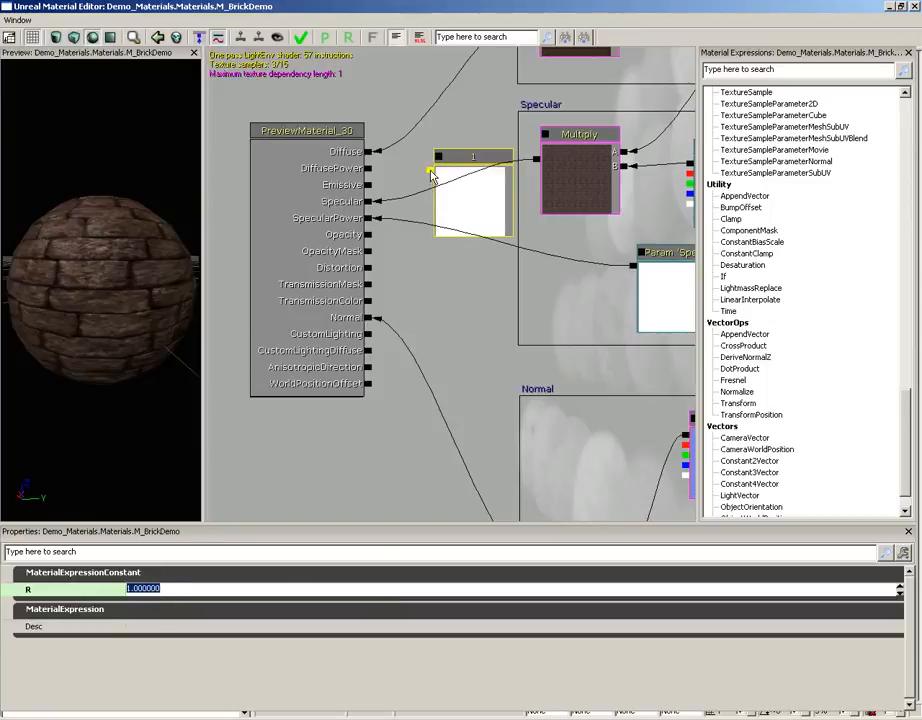
pyautogui.moveTo(431, 170); pyautogui.dragTo(370, 170)
pyautogui.moveTo(100, 290); pyautogui.dragTo(204, 245)
# Set the DiffusePower constant to 10, inspect the preview sphere's shading, and lower the value to 5
pyautogui.click(477, 220)
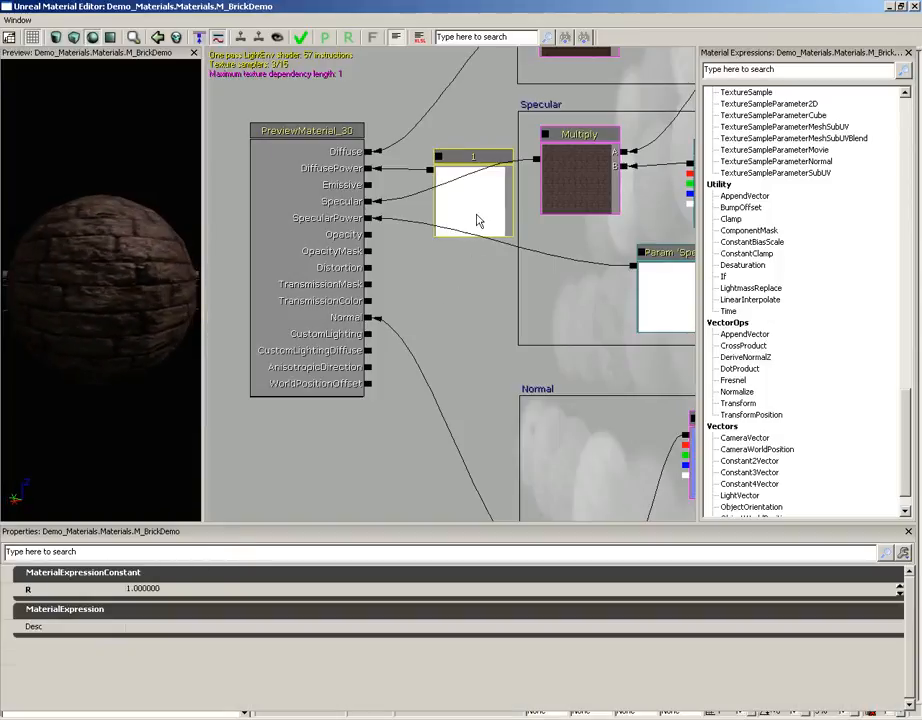
pyautogui.click(150, 588)
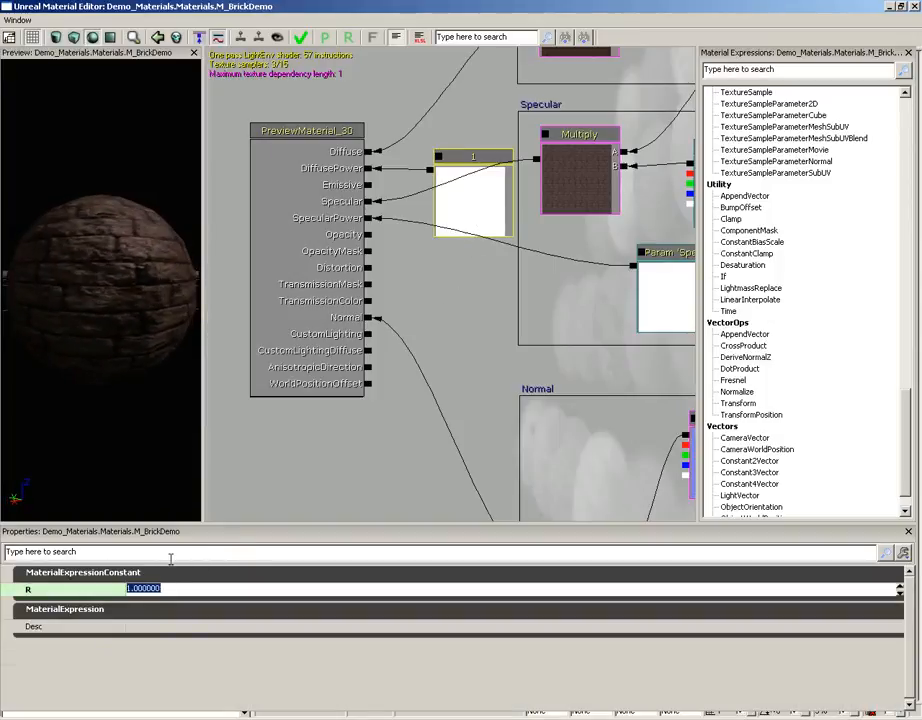
pyautogui.write('10')
pyautogui.press('Return')
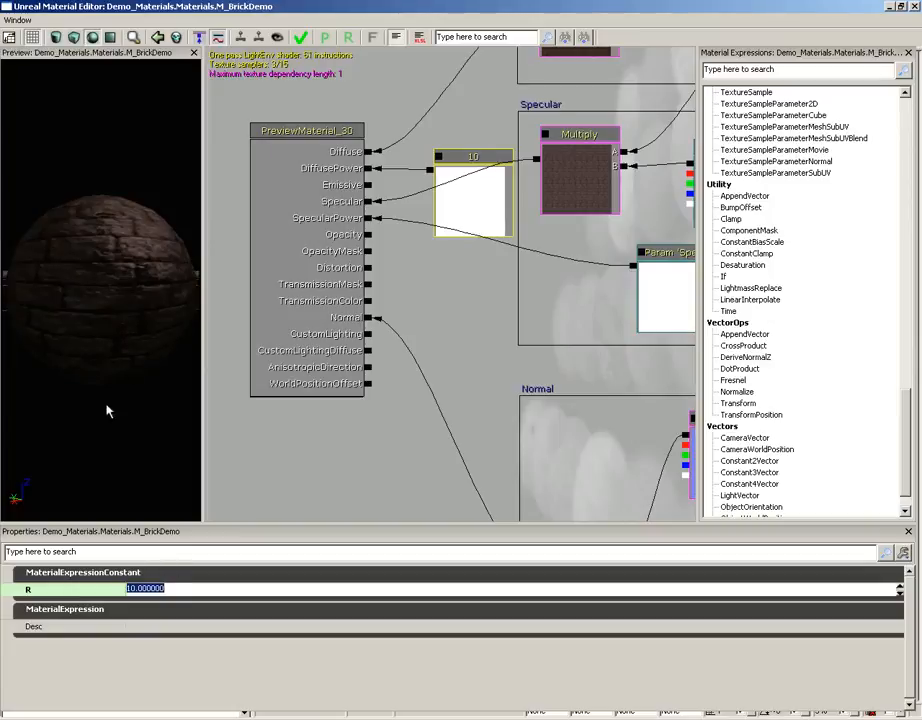
pyautogui.moveTo(3, 352)
pyautogui.mouseDown()
pyautogui.moveTo(117, 290)
pyautogui.moveTo(142, 290)
pyautogui.mouseUp()
pyautogui.moveTo(46, 332); pyautogui.dragTo(109, 261)
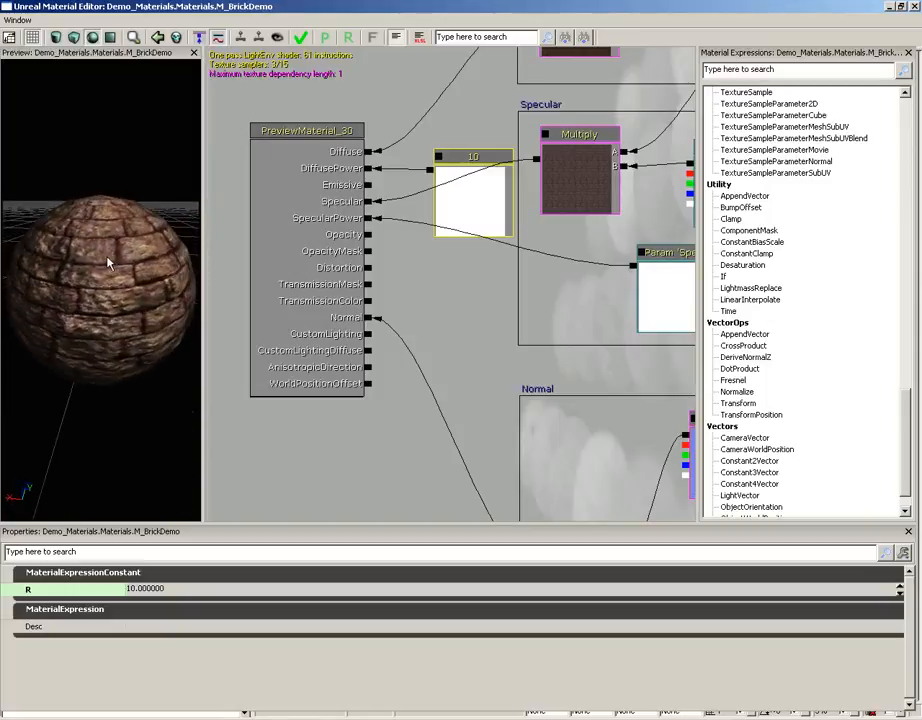
pyautogui.click(146, 588)
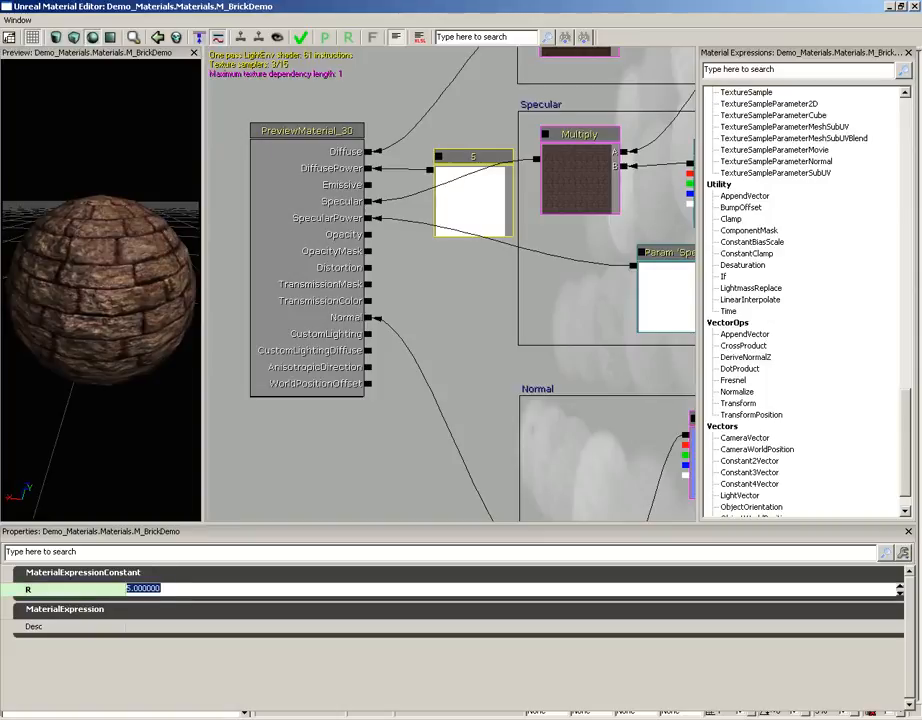
# Set the constant's value to 1 and disconnect it from the DiffusePower input
pyautogui.write('1')
pyautogui.press('Return')
pyautogui.moveTo(112, 320); pyautogui.dragTo(110, 225)
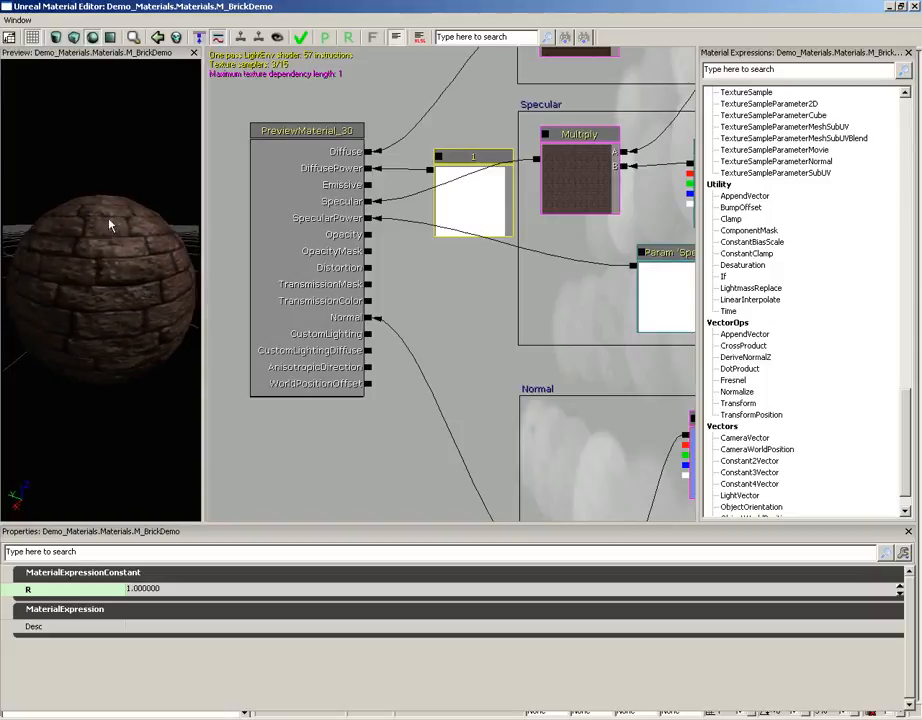
pyautogui.click(485, 205)
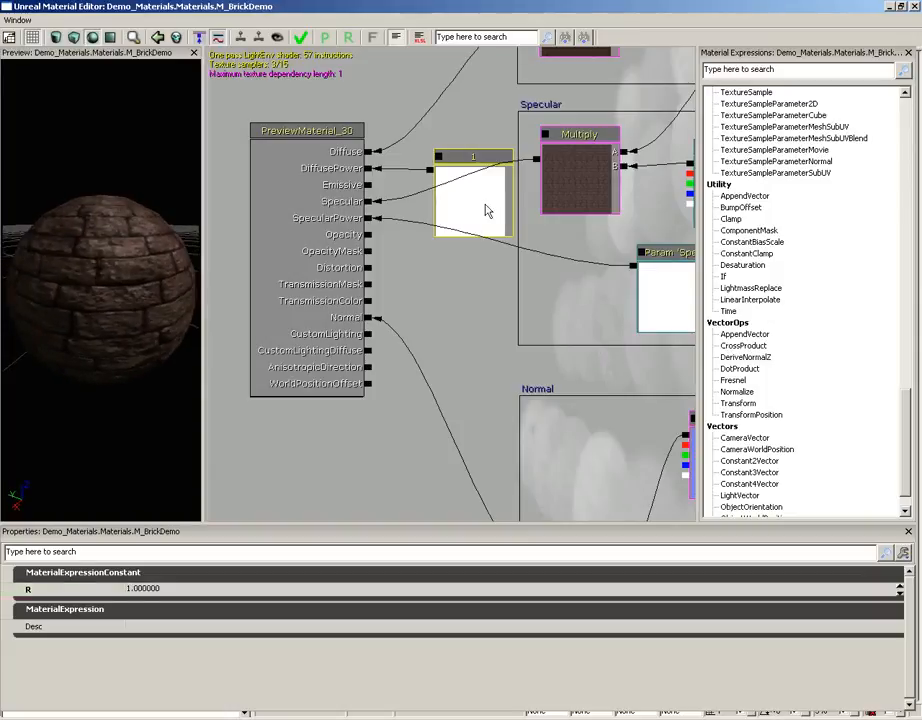
pyautogui.click(431, 174)
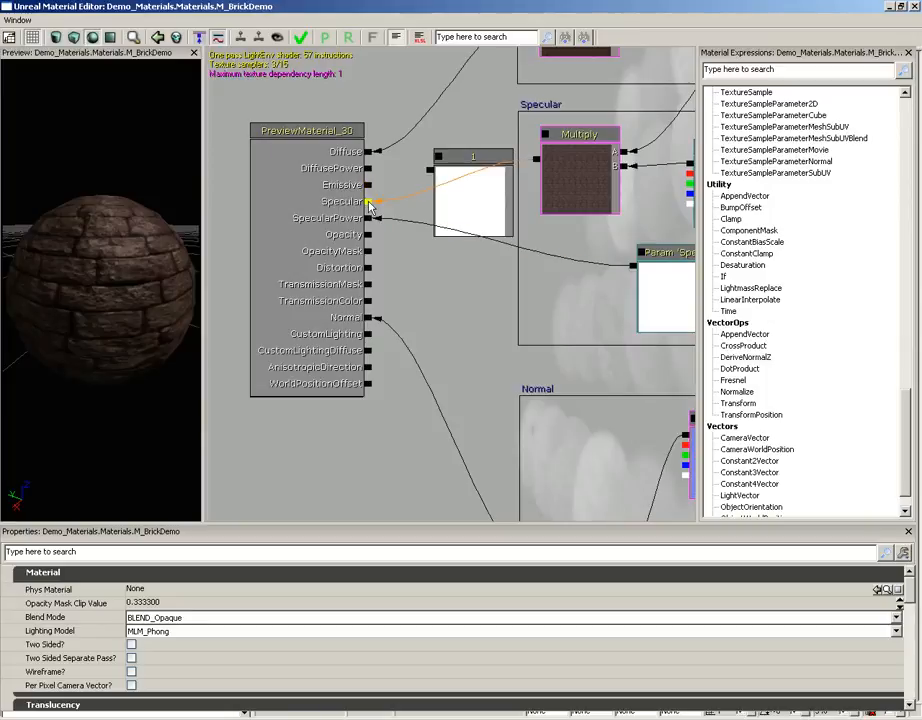
# Set the SpecularColor parameter's default value to white (255, 255, 255)
pyautogui.moveTo(443, 273); pyautogui.dragTo(294, 323)
pyautogui.click(350, 265)
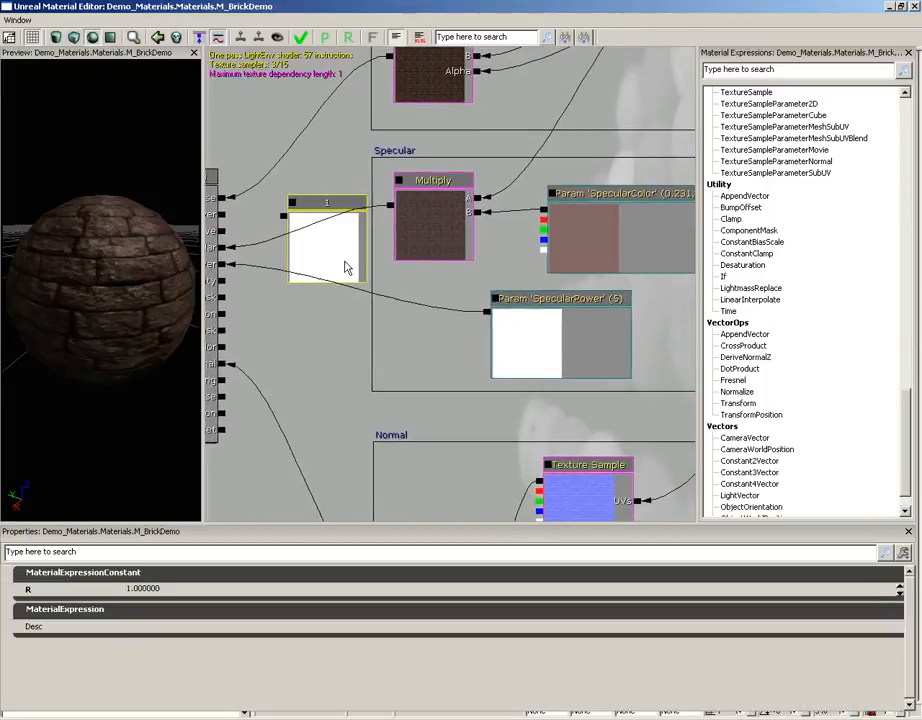
pyautogui.click(594, 264)
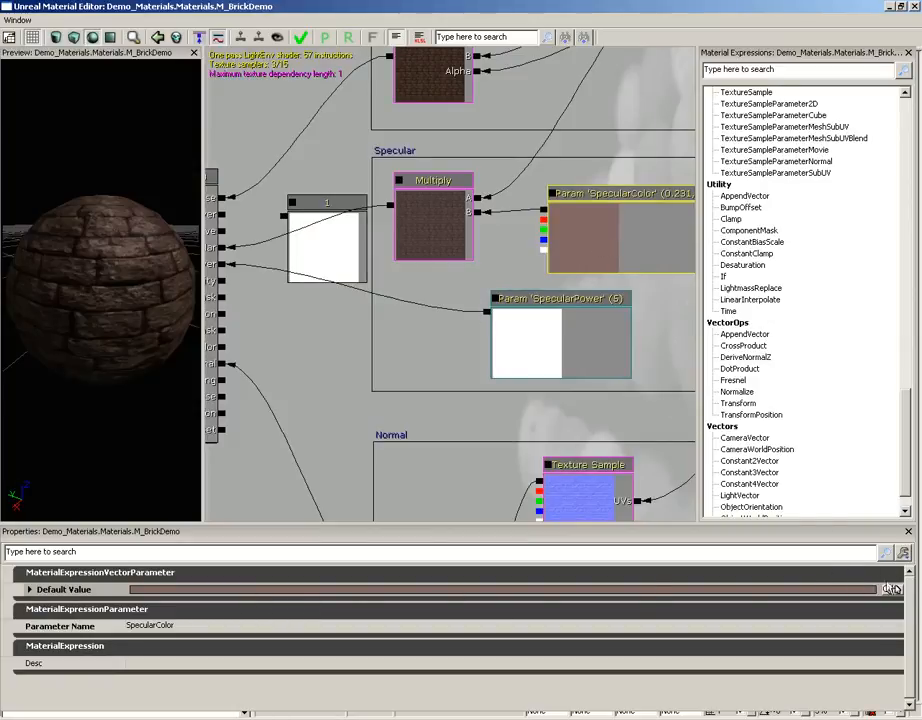
pyautogui.click(889, 589)
pyautogui.click(144, 148)
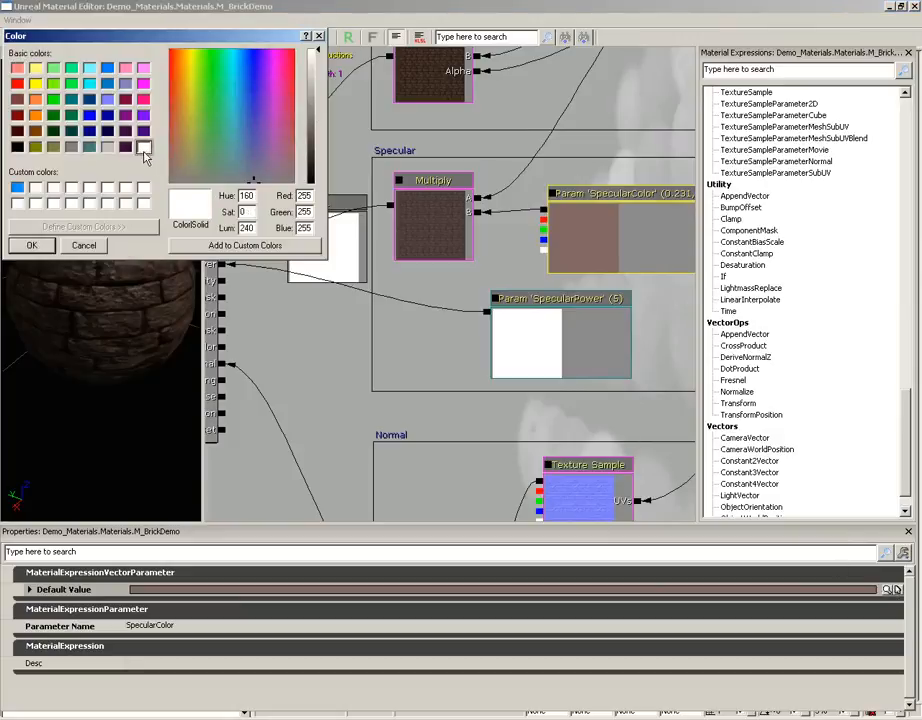
pyautogui.click(33, 245)
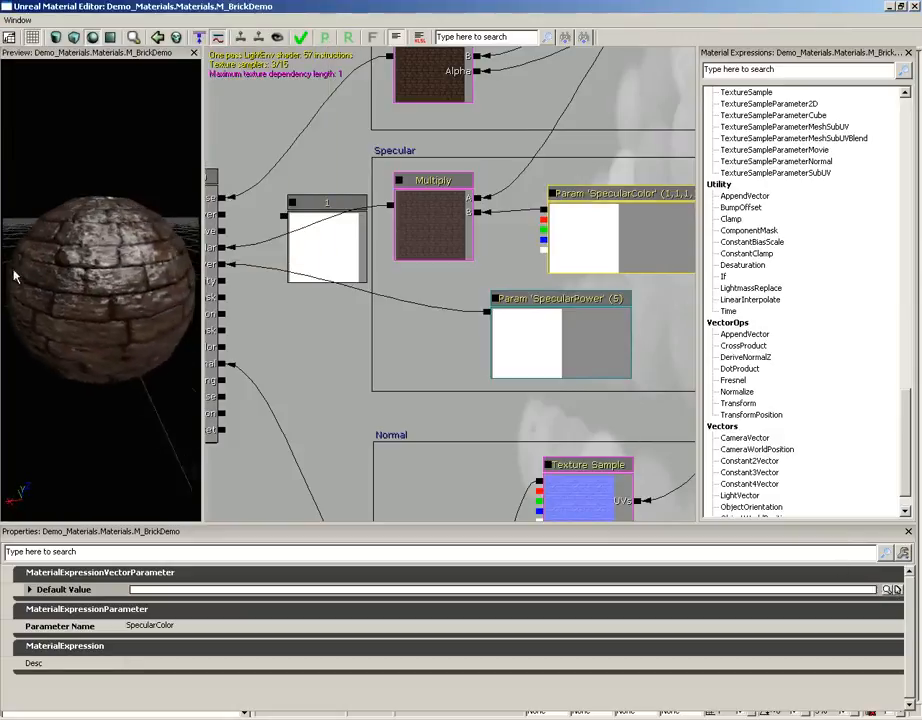
# Set the SpecularPower parameter's default value to 1 and inspect the highlight on the preview sphere from several angles
pyautogui.moveTo(14, 276); pyautogui.dragTo(76, 205)
pyautogui.moveTo(336, 315); pyautogui.dragTo(355, 293)
pyautogui.click(612, 334)
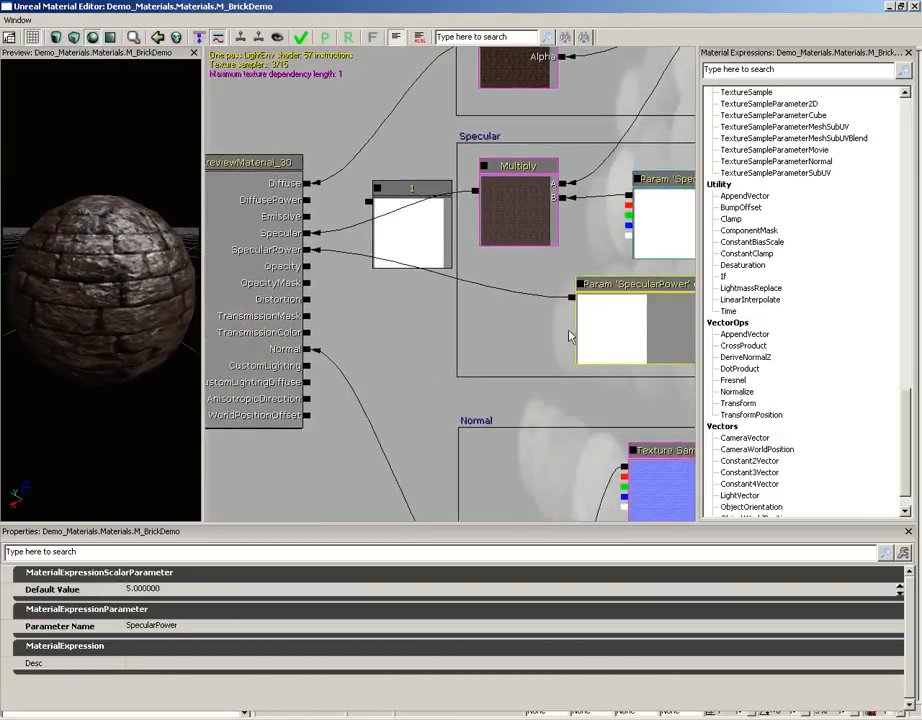
pyautogui.click(142, 589)
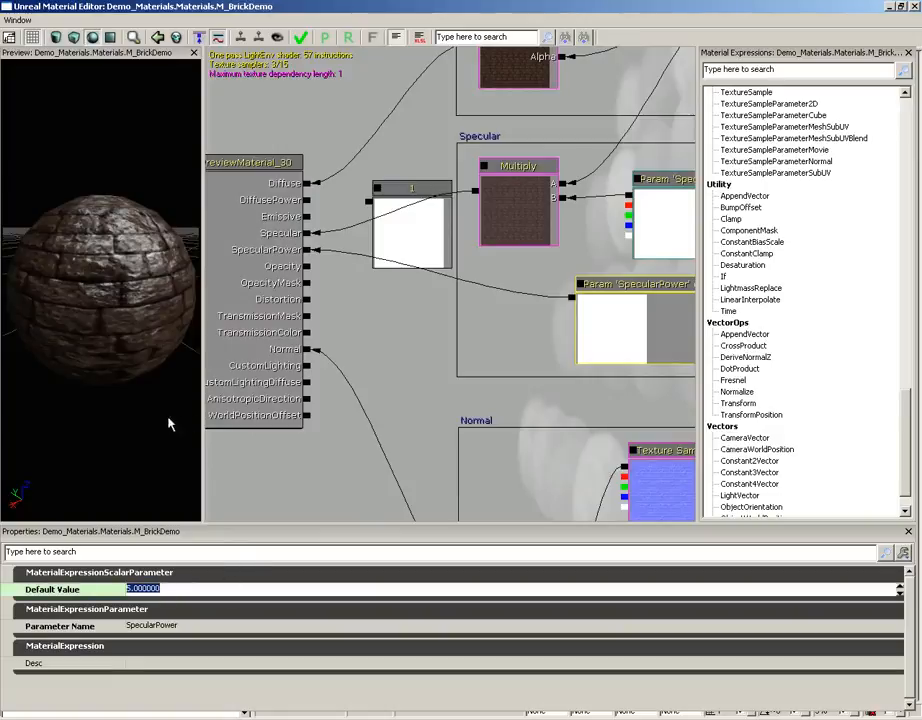
pyautogui.moveTo(170, 424); pyautogui.dragTo(140, 419)
pyautogui.click(145, 595)
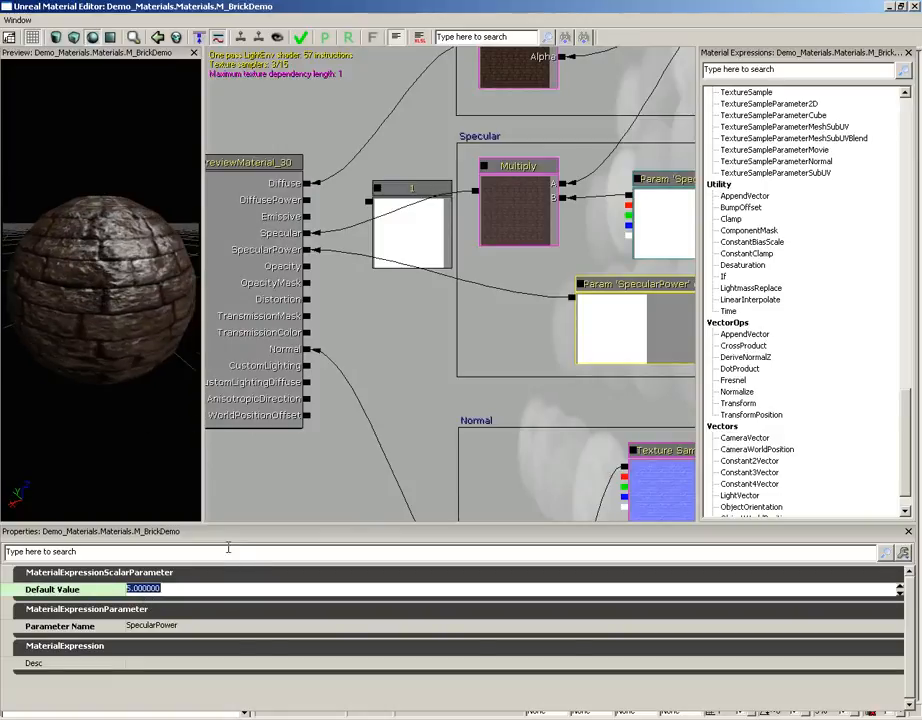
pyautogui.write('1')
pyautogui.press('Return')
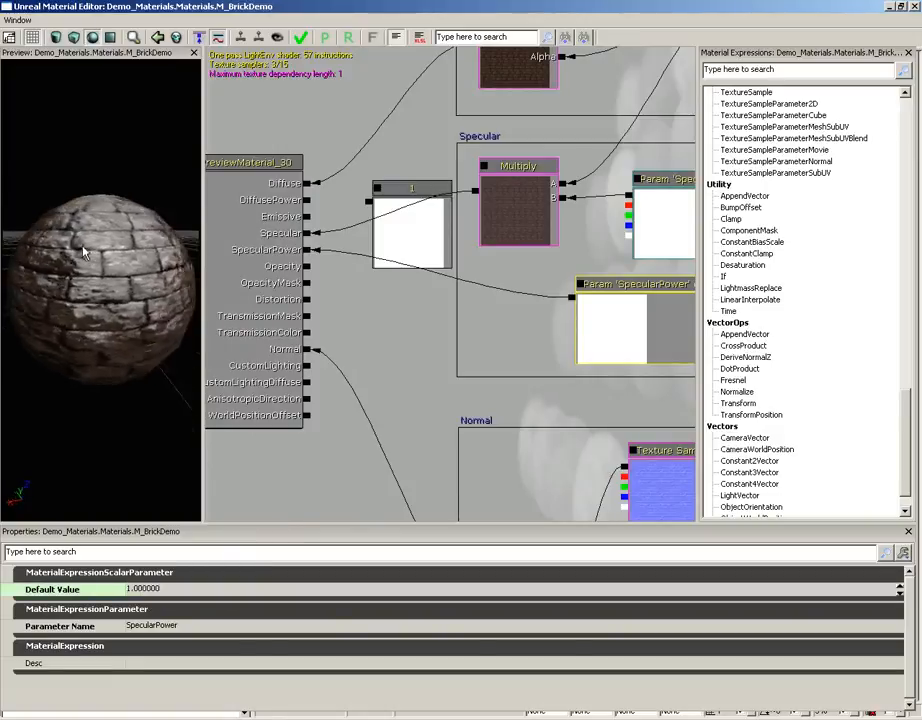
pyautogui.moveTo(5, 215); pyautogui.dragTo(165, 370)
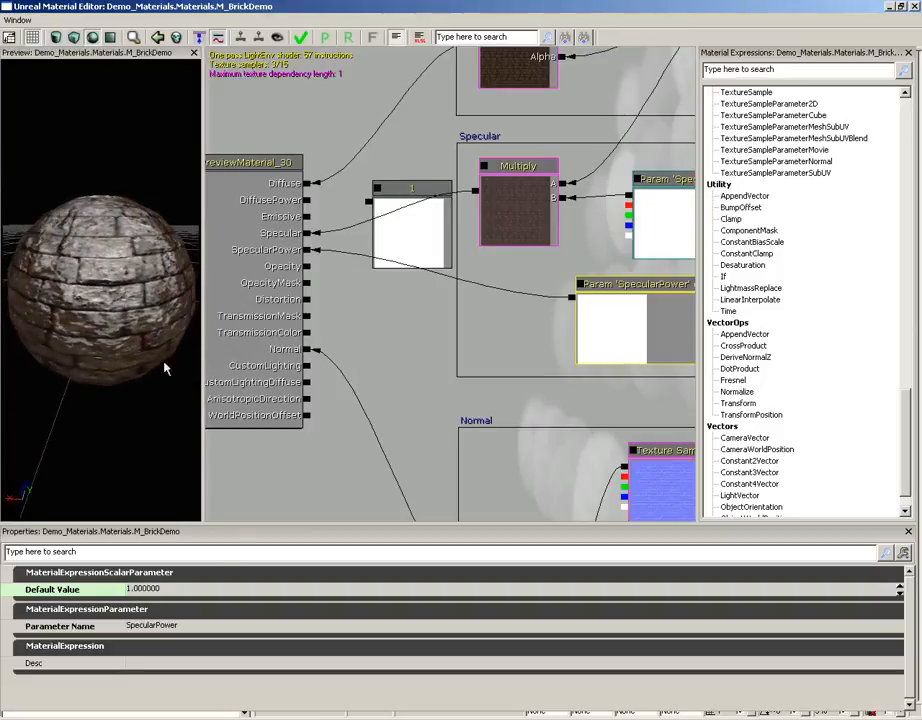
# Raise the SpecularPower default value to 10 and then 20, inspecting the preview sphere's highlight after each change
pyautogui.click(163, 591)
pyautogui.write('10')
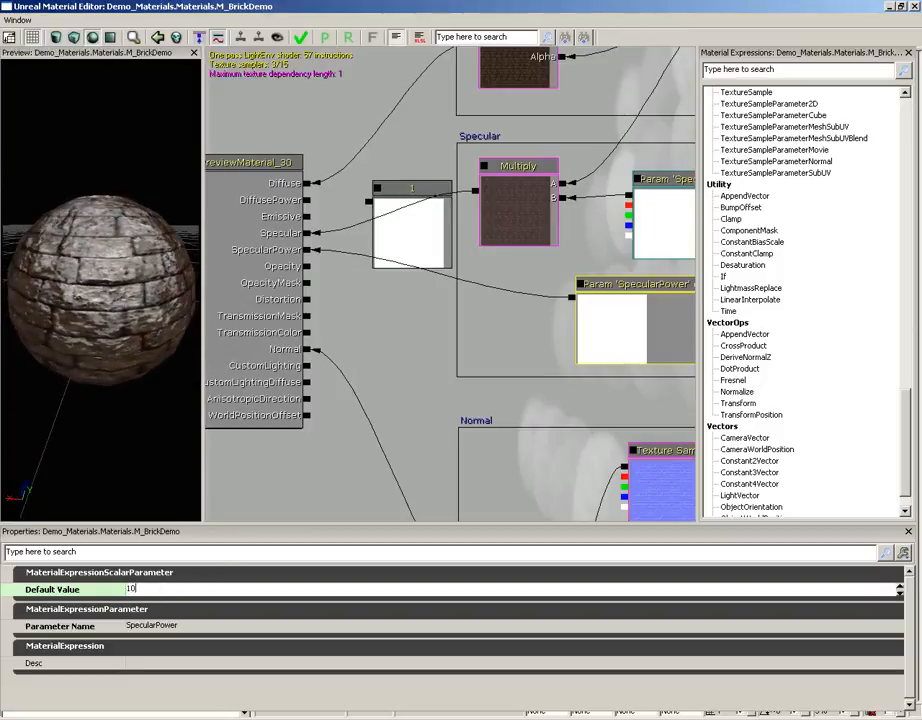
pyautogui.press('Return')
pyautogui.moveTo(83, 260); pyautogui.dragTo(84, 211)
pyautogui.click(145, 590)
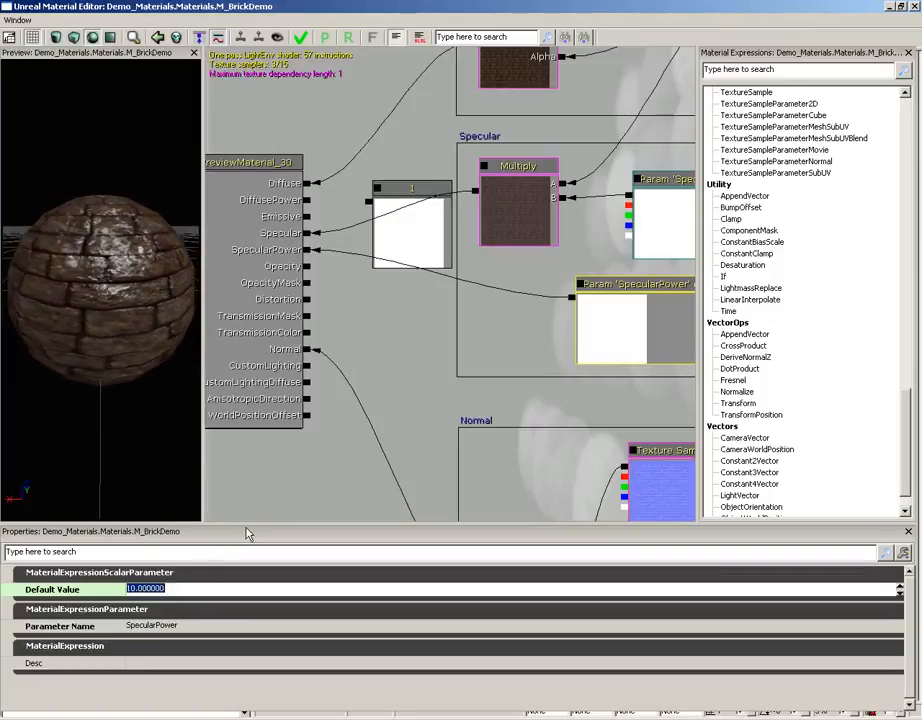
pyautogui.write('20')
pyautogui.press('Return')
pyautogui.moveTo(145, 257); pyautogui.dragTo(150, 220)
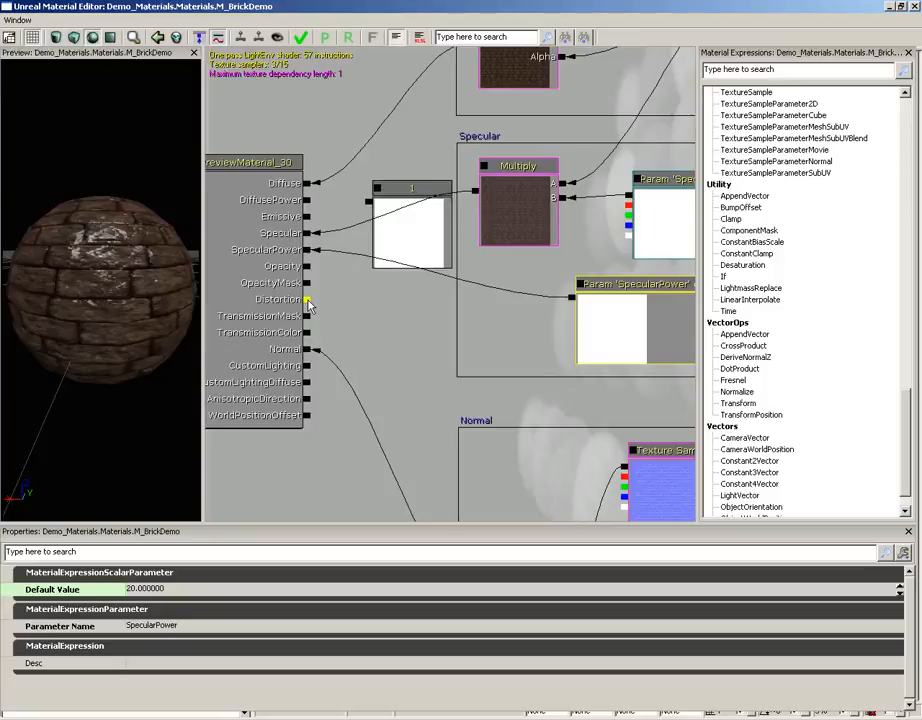
# Set the material's Blend Mode to BLEND_Additive and its Lighting Model to MLM_Unlit
pyautogui.click(270, 287)
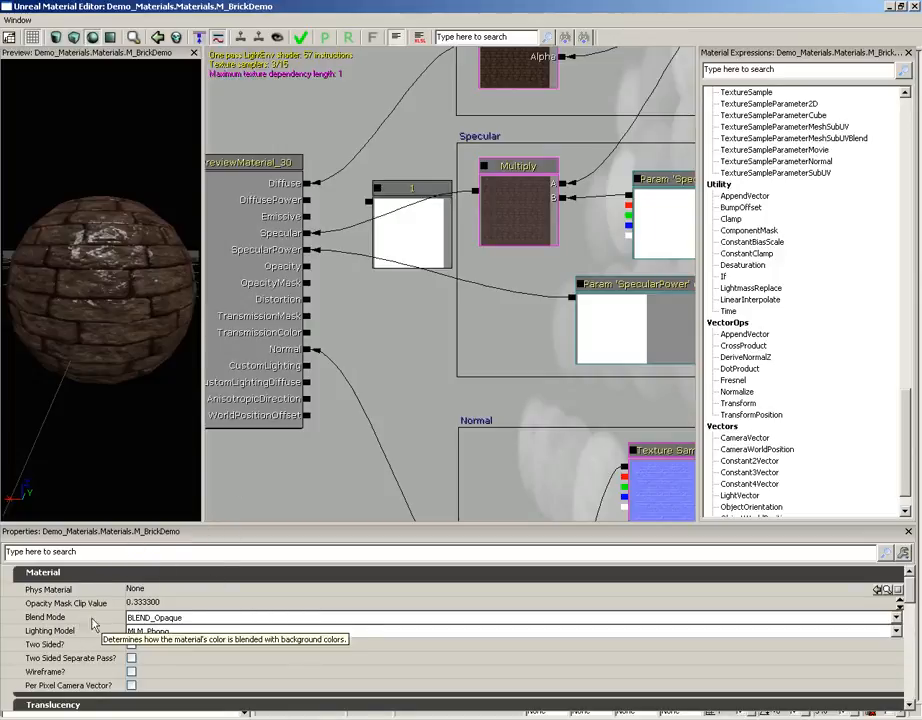
pyautogui.click(186, 619)
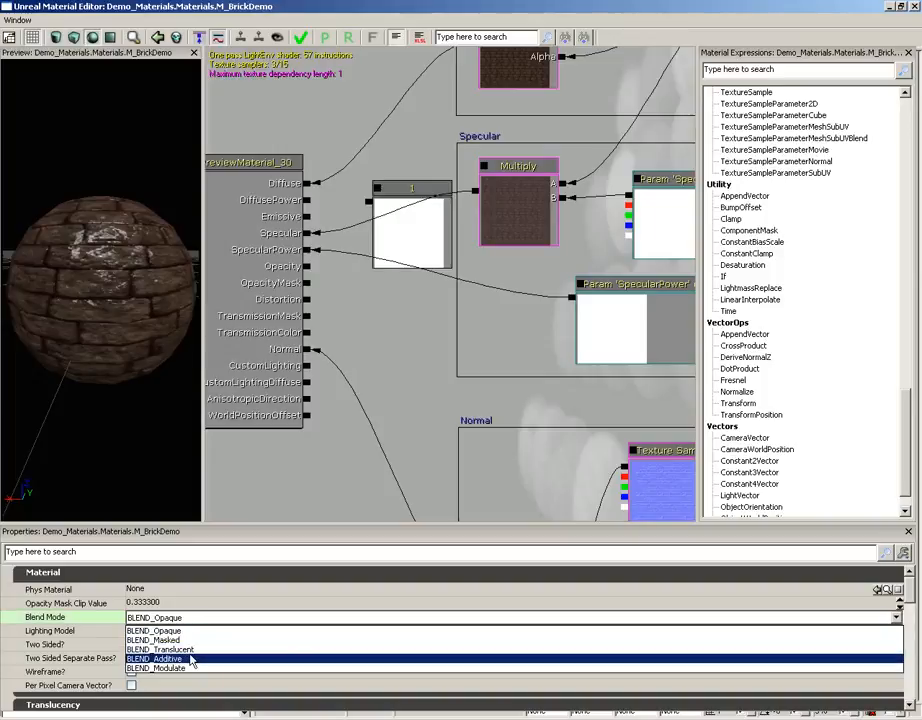
pyautogui.click(189, 659)
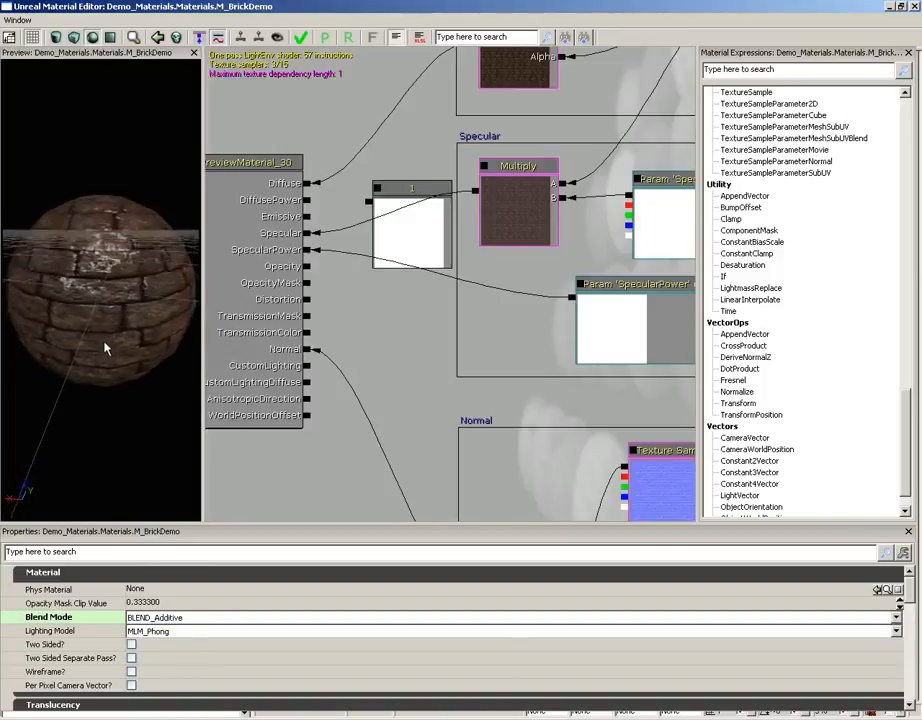
pyautogui.click(150, 631)
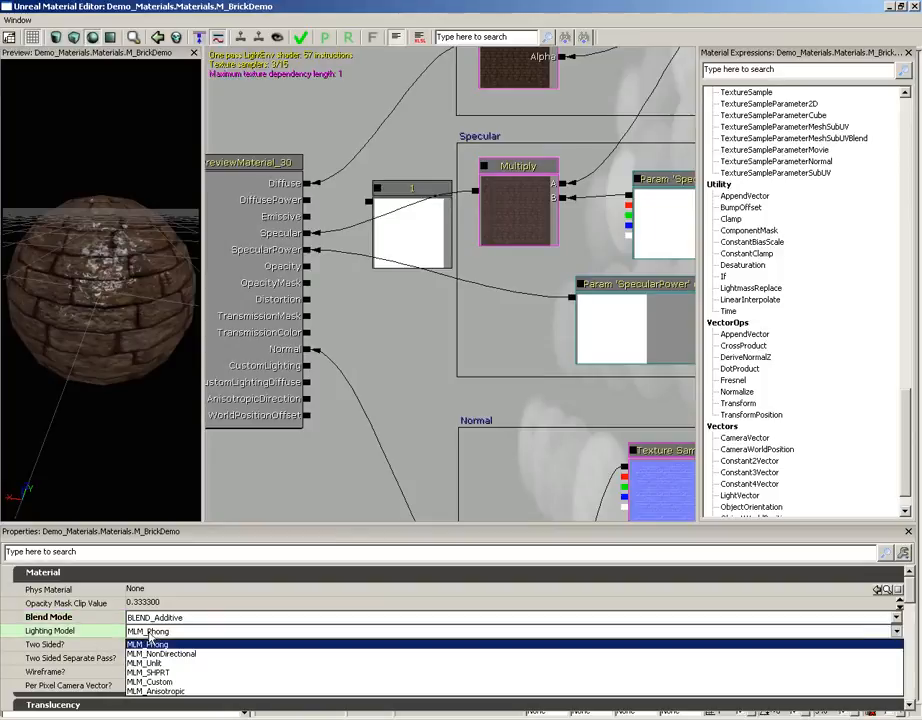
pyautogui.click(168, 664)
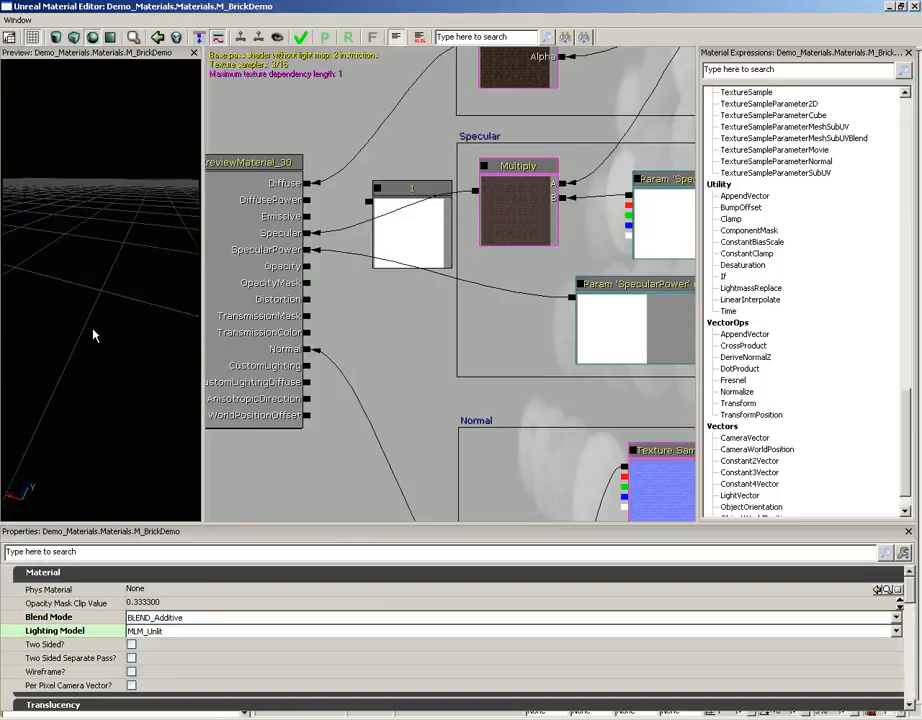
# Connect the Normal group's Add node output to the material's Distortion input and inspect the effect in the preview
pyautogui.moveTo(465, 421); pyautogui.dragTo(507, 342)
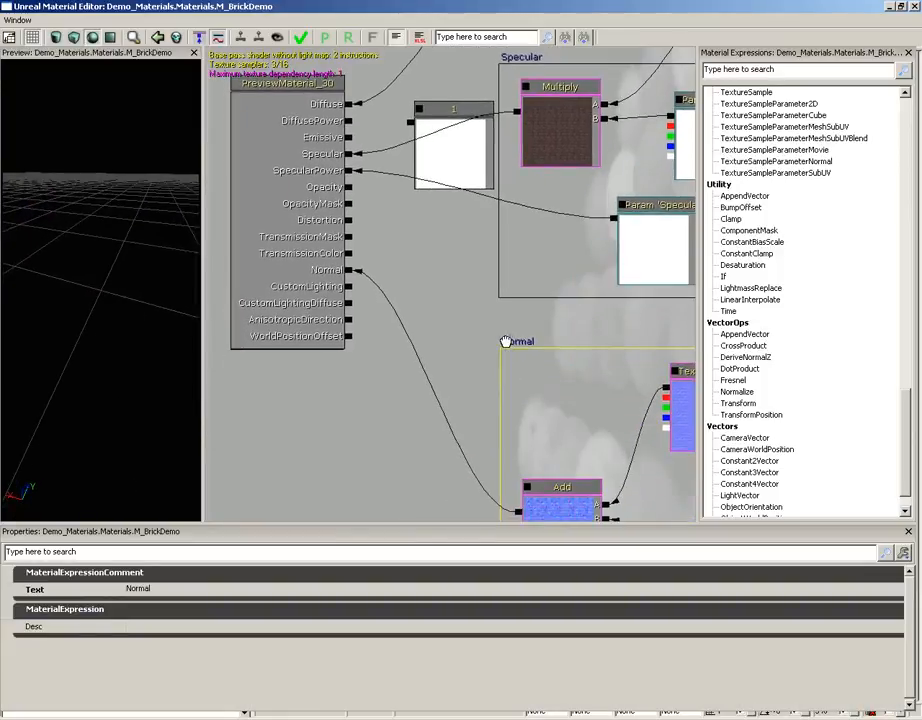
pyautogui.click(516, 513)
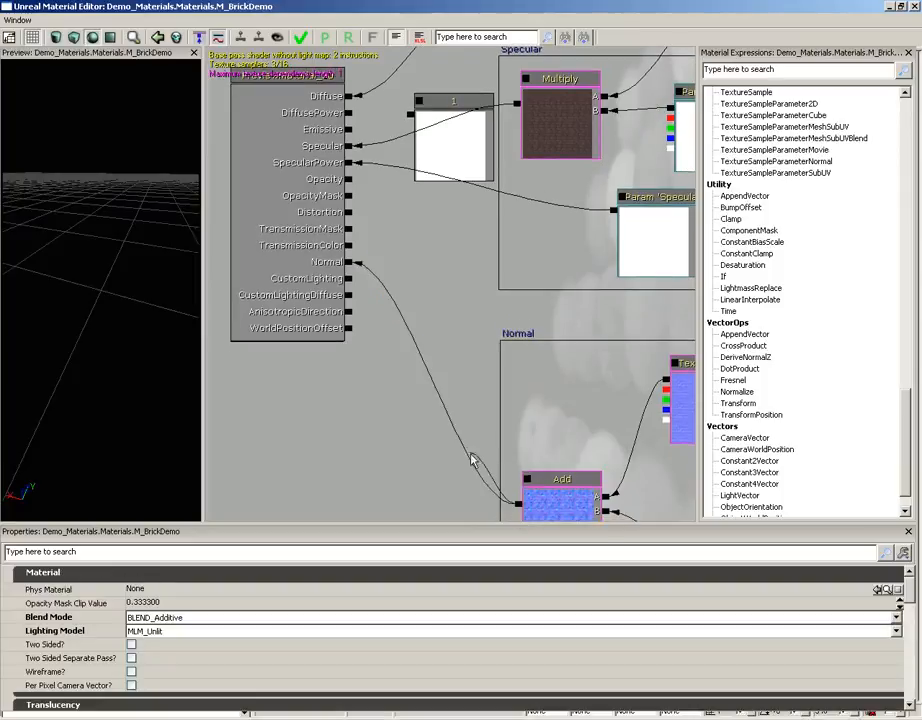
pyautogui.moveTo(518, 503); pyautogui.dragTo(352, 215)
pyautogui.moveTo(116, 217)
pyautogui.mouseDown()
pyautogui.moveTo(132, 227)
pyautogui.moveTo(128, 220)
pyautogui.mouseUp()
pyautogui.moveTo(84, 290); pyautogui.dragTo(140, 267)
pyautogui.moveTo(125, 258)
pyautogui.mouseDown()
pyautogui.moveTo(57, 162)
pyautogui.moveTo(23, 142)
pyautogui.moveTo(24, 162)
pyautogui.moveTo(35, 152)
pyautogui.moveTo(128, 267)
pyautogui.mouseUp()
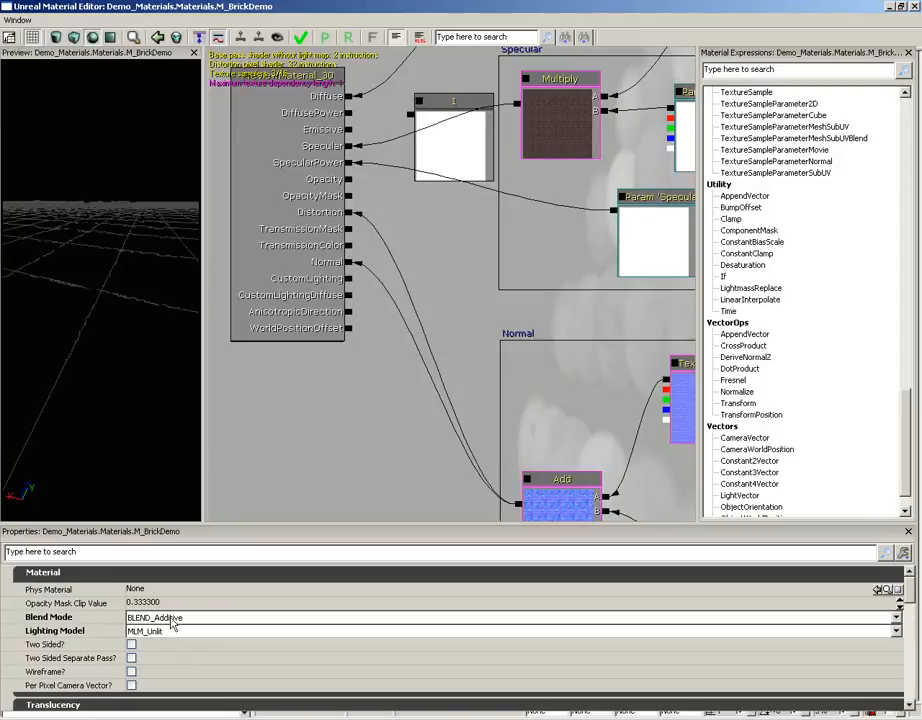
# Set the material back to BLEND_Opaque and MLM_Phong, and disconnect the Distortion input
pyautogui.click(177, 617)
pyautogui.click(176, 633)
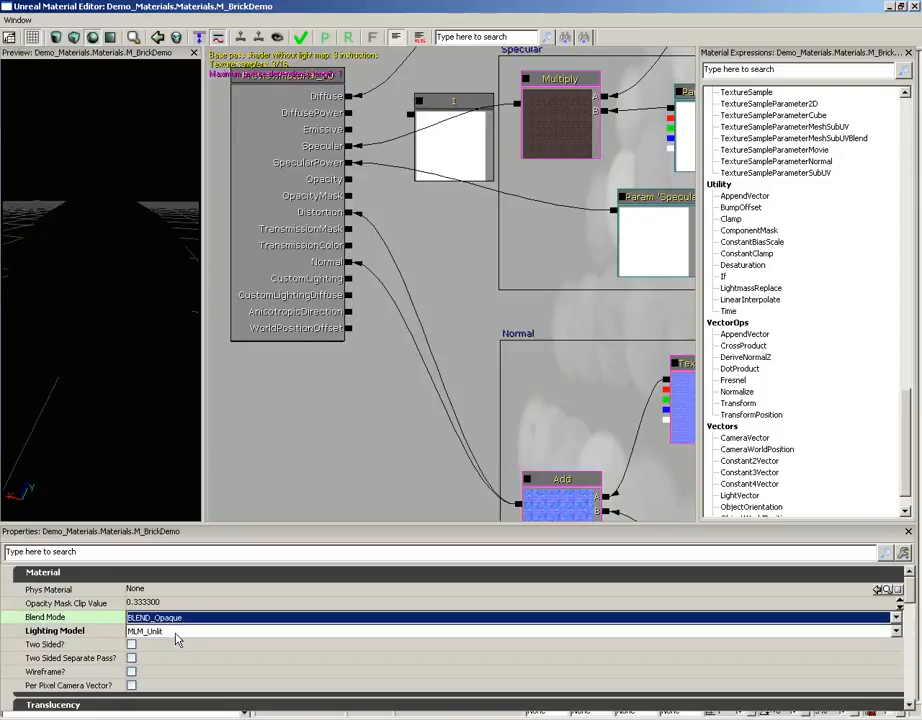
pyautogui.click(177, 632)
pyautogui.click(178, 642)
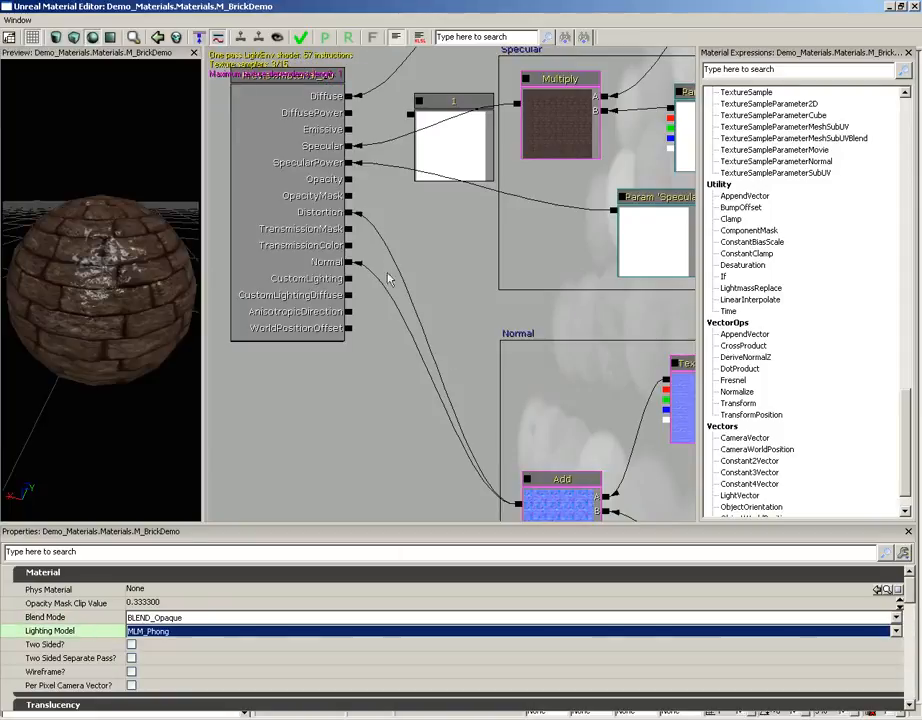
pyautogui.click(348, 213)
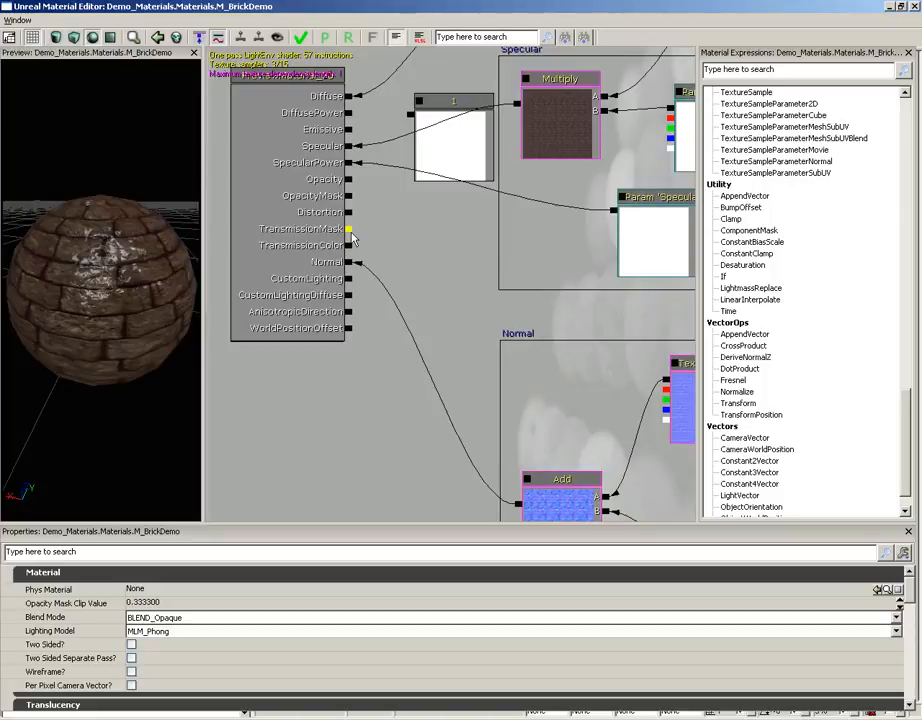
# Add a VectorParameter beside the PreviewMaterial node and set its default value to red (240, 19, 19)
pyautogui.click(403, 229)
pyautogui.scroll(-1, 907, 435)
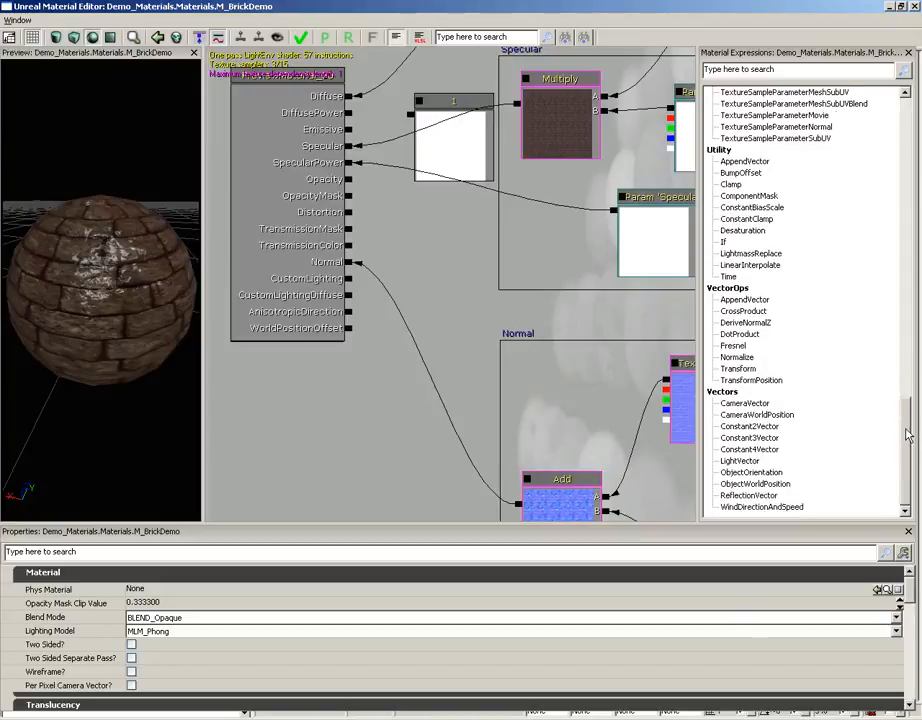
pyautogui.moveTo(907, 435); pyautogui.dragTo(907, 290)
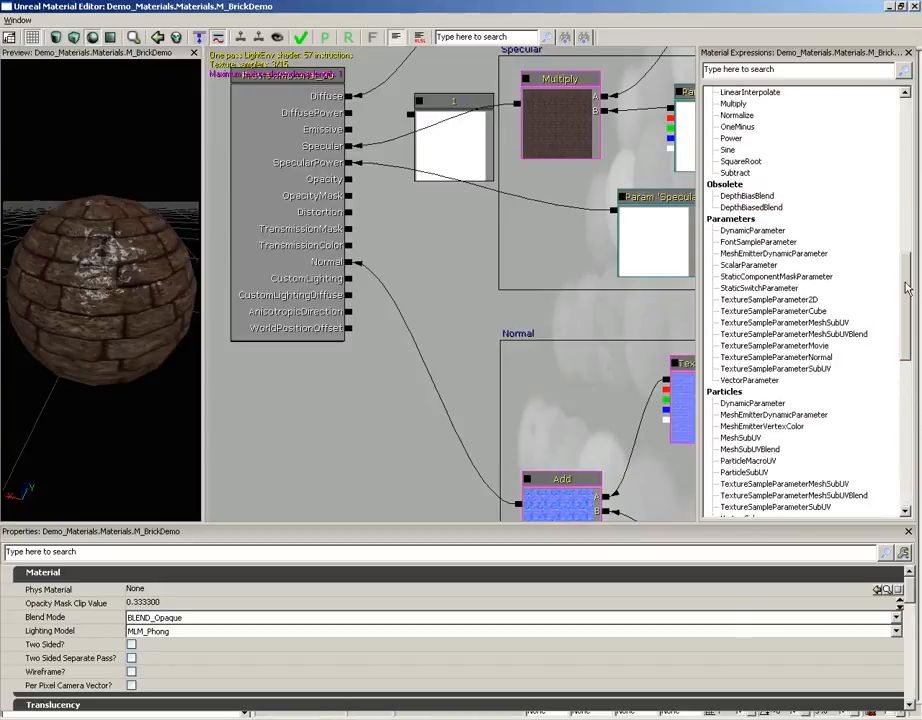
pyautogui.click(461, 286)
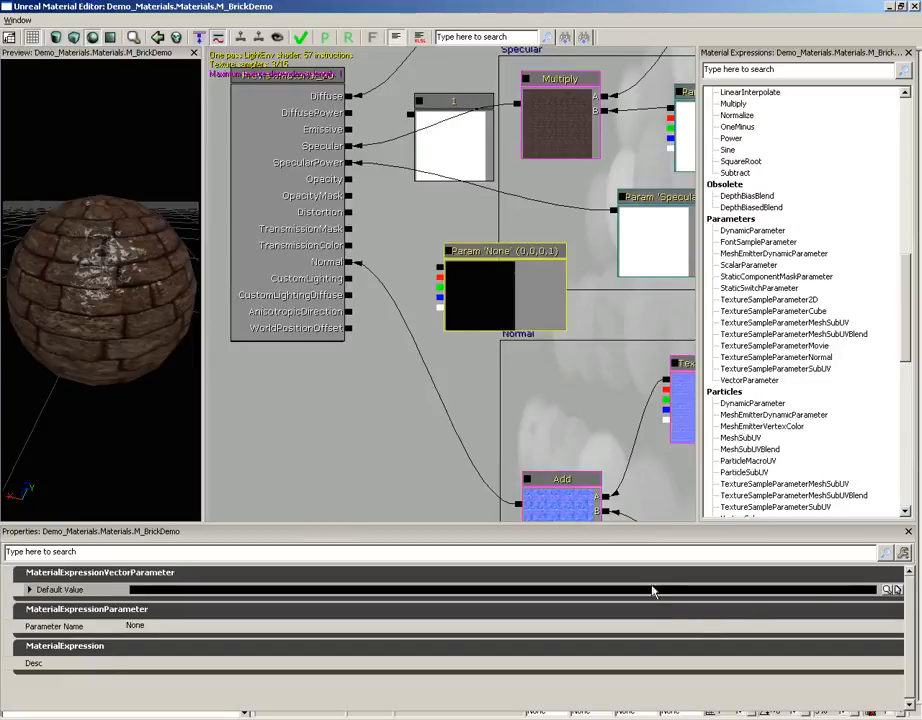
pyautogui.click(886, 590)
pyautogui.moveTo(271, 135); pyautogui.dragTo(254, 124)
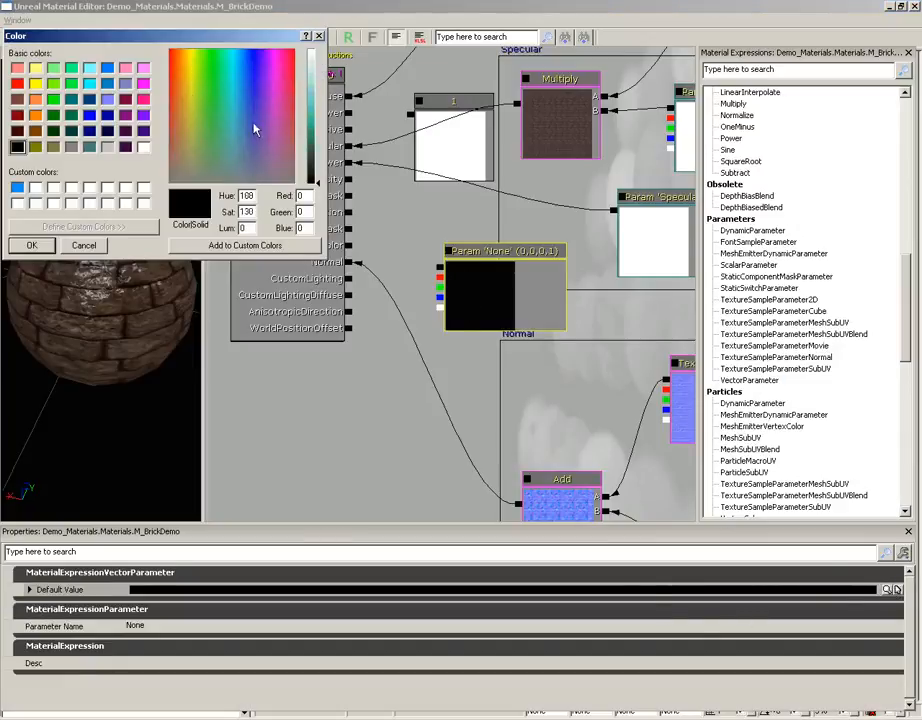
pyautogui.click(172, 64)
pyautogui.click(311, 115)
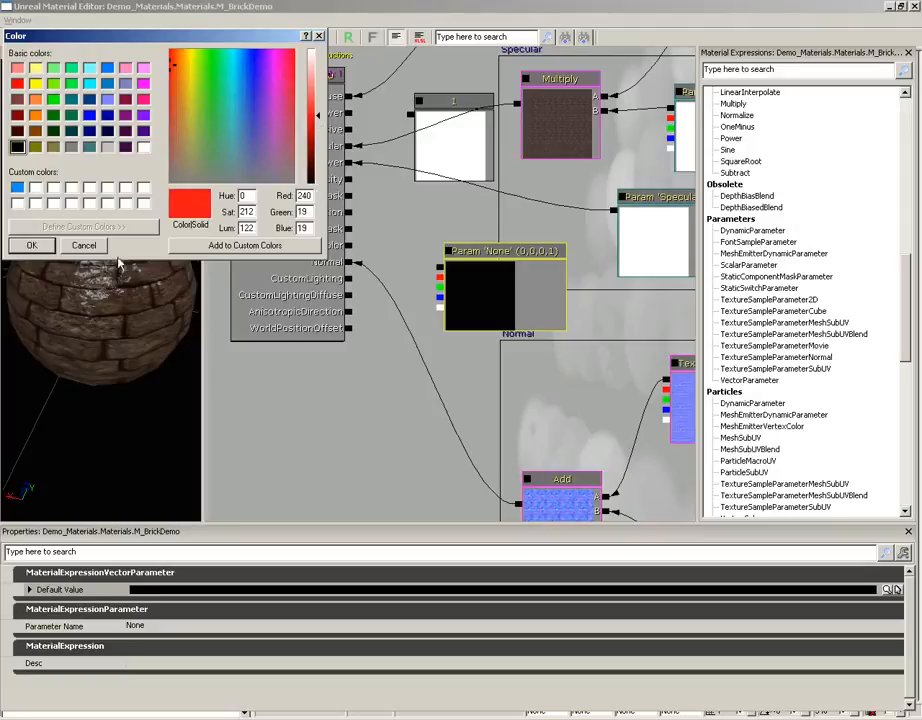
pyautogui.click(45, 245)
# Connect the red vector parameter to TransmissionColor and inspect the preview sphere under different light directions
pyautogui.click(385, 246)
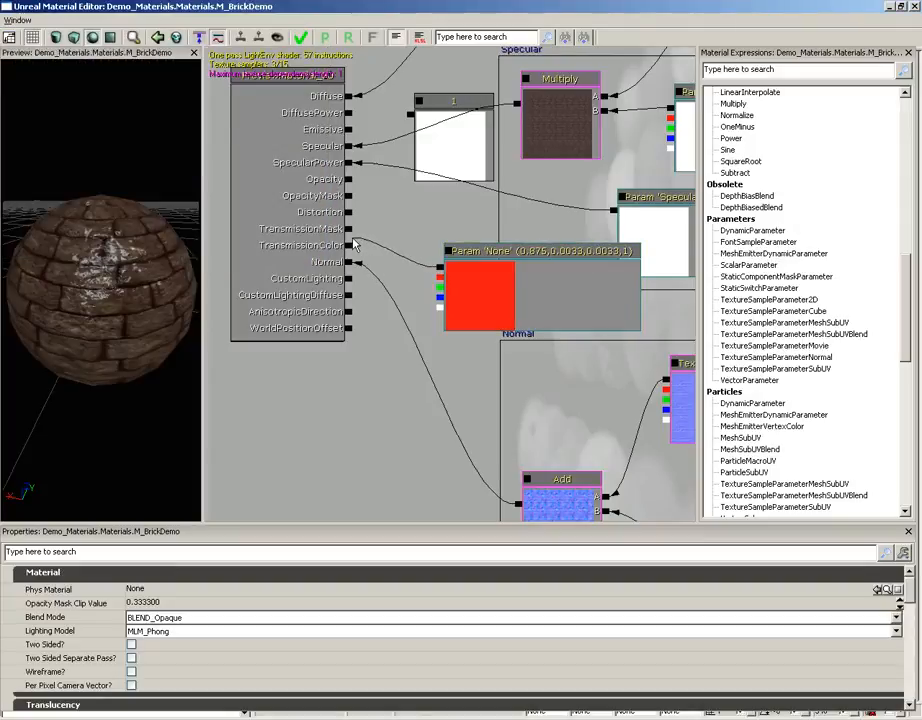
pyautogui.moveTo(354, 244); pyautogui.dragTo(350, 245)
pyautogui.moveTo(90, 331); pyautogui.dragTo(203, 110)
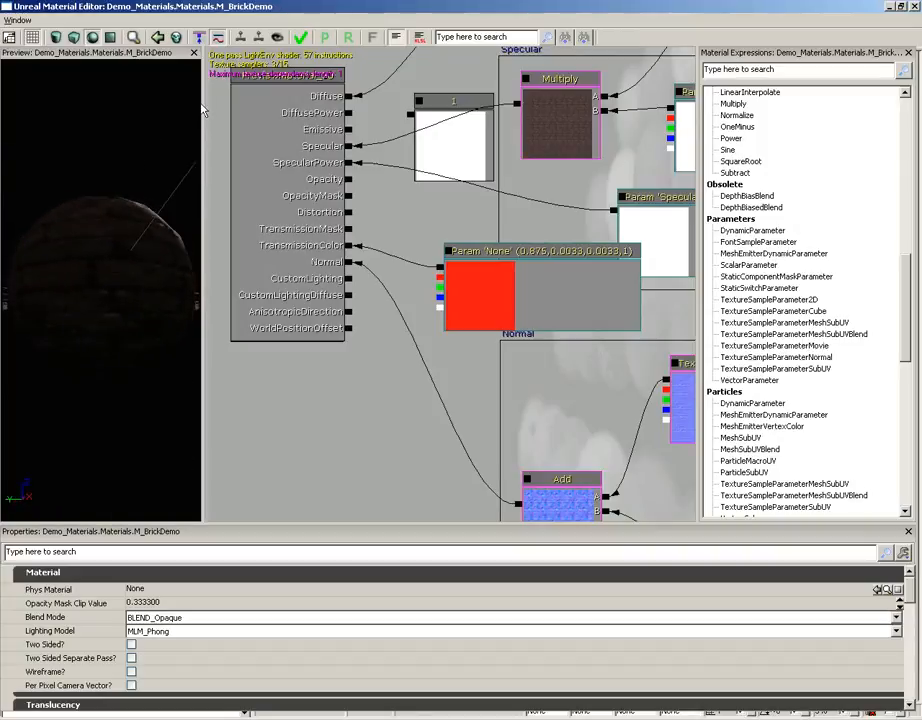
pyautogui.moveTo(109, 282); pyautogui.dragTo(56, 288)
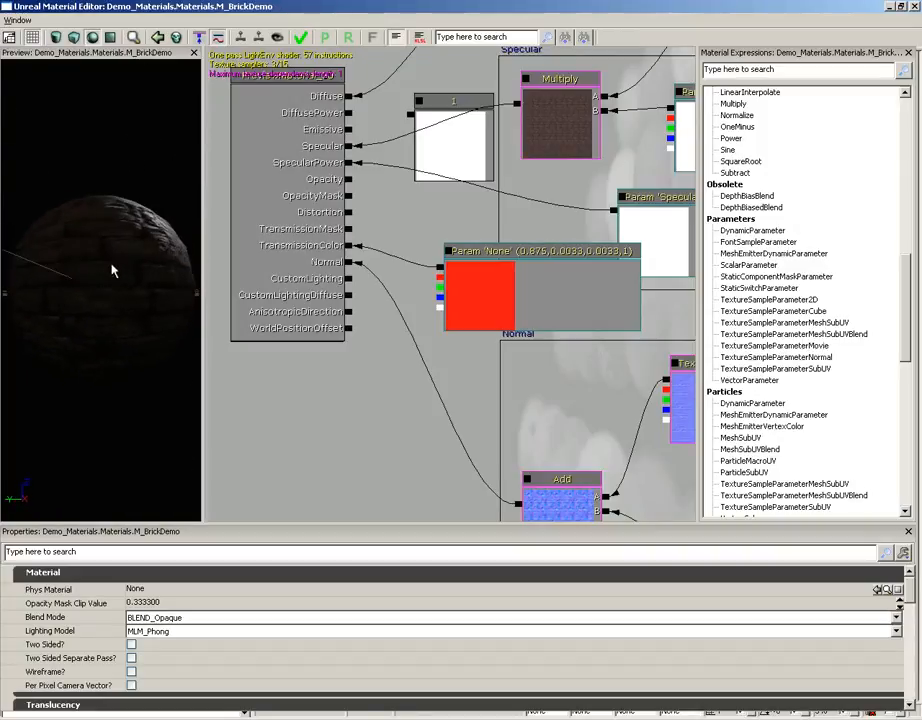
pyautogui.moveTo(112, 270); pyautogui.dragTo(10, 220)
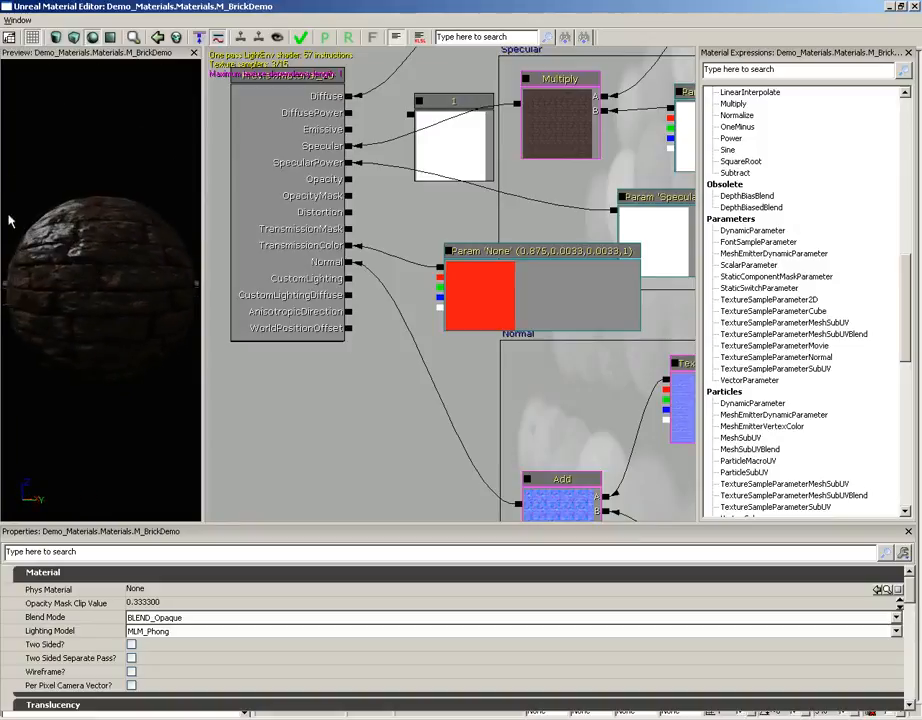
pyautogui.moveTo(118, 277); pyautogui.dragTo(46, 264)
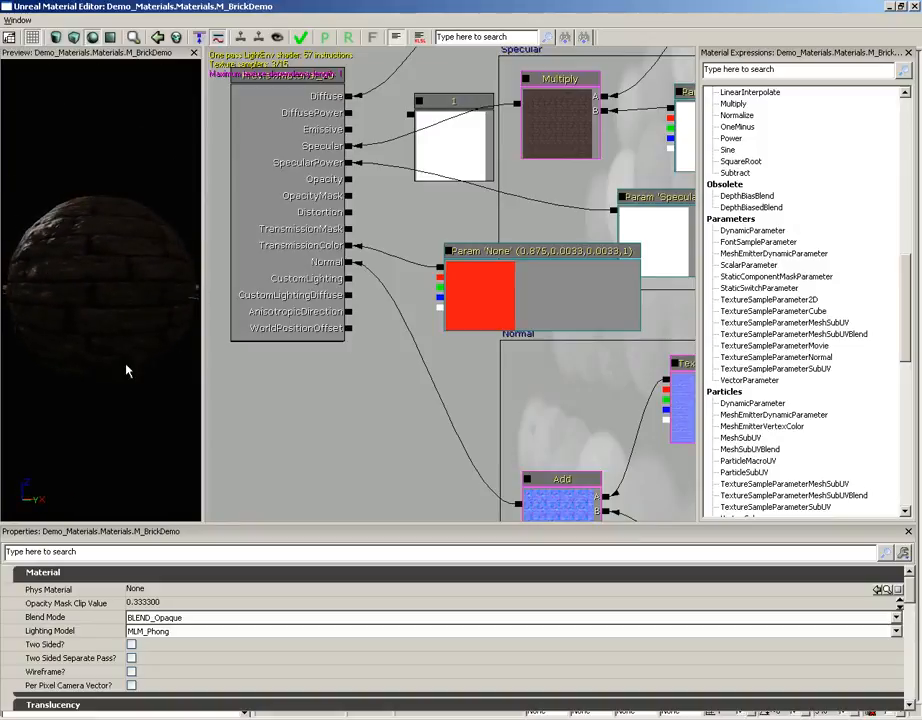
pyautogui.moveTo(127, 371); pyautogui.dragTo(155, 246)
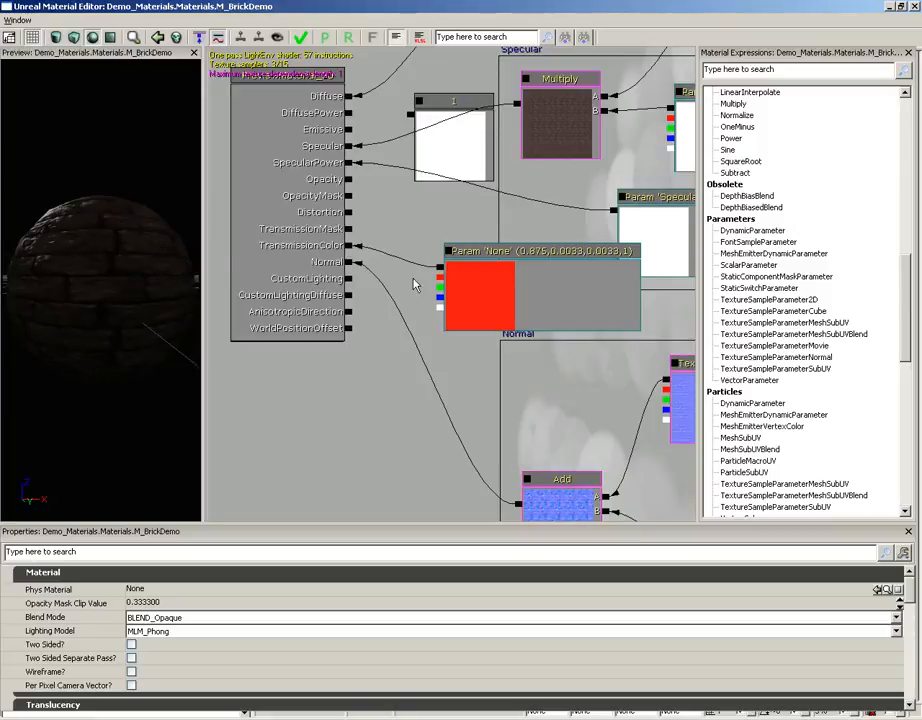
# Move the red parameter node slightly down, connect the constant 1 to TransmissionMask, and inspect the lighting on the preview sphere
pyautogui.click(492, 280)
pyautogui.keyDown('ctrl'); pyautogui.moveTo(497, 284); pyautogui.dragTo(509, 314); pyautogui.keyUp('ctrl')
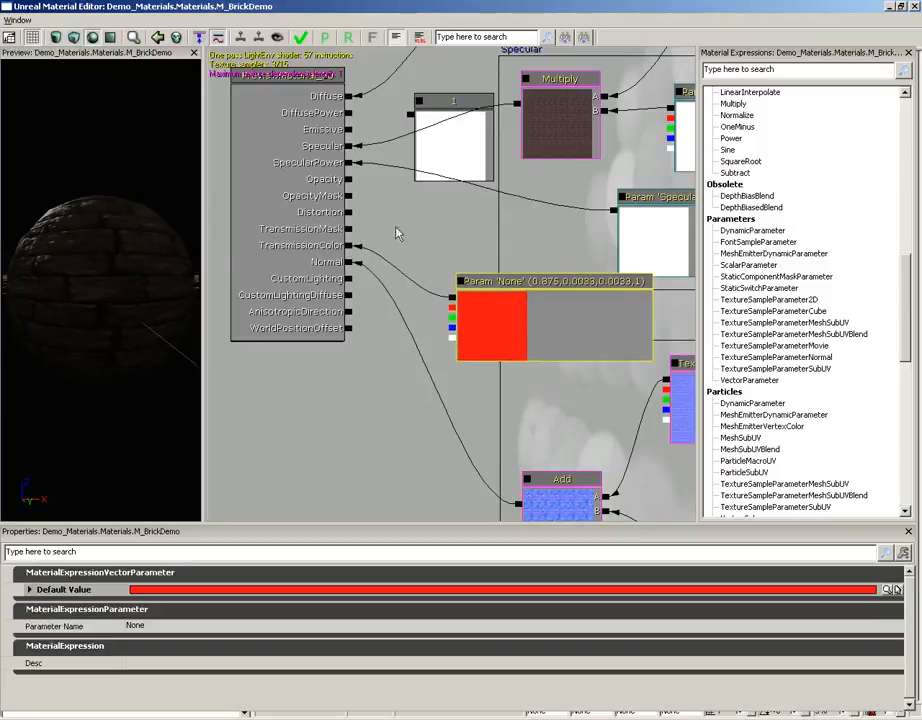
pyautogui.moveTo(412, 117); pyautogui.dragTo(348, 228)
pyautogui.moveTo(155, 282); pyautogui.dragTo(68, 255)
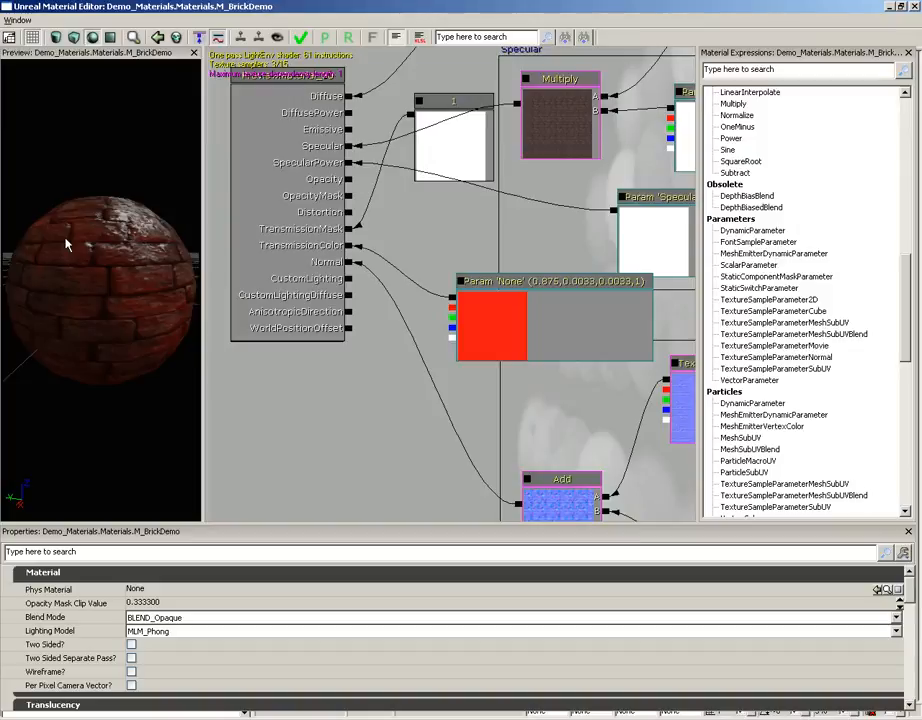
pyautogui.moveTo(97, 236); pyautogui.dragTo(45, 141)
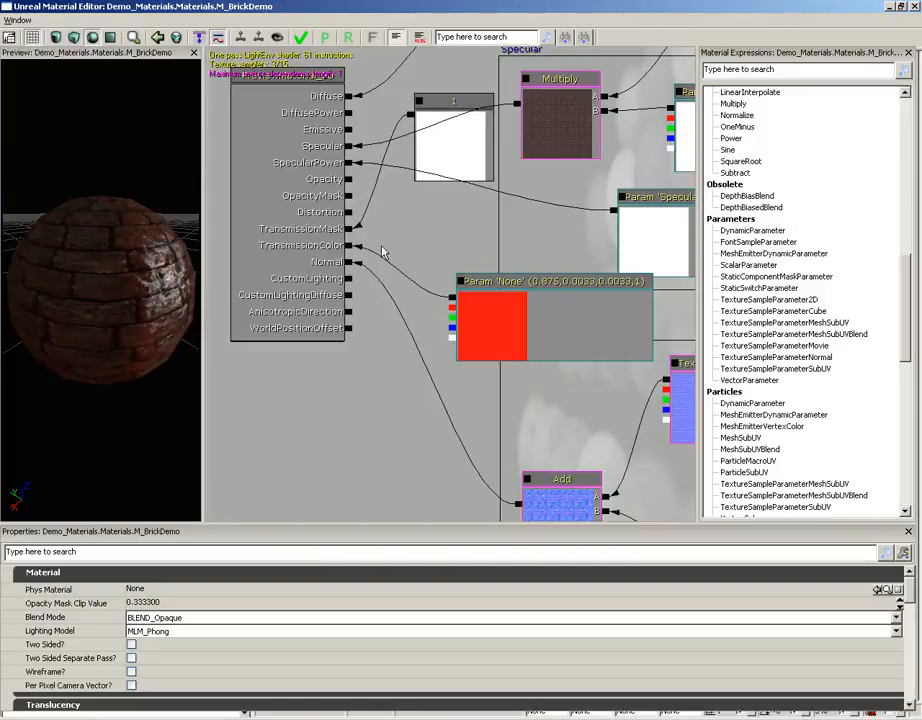
# Examine the Normal input's connection and the brick relief it produces on the preview sphere up close
pyautogui.moveTo(376, 349); pyautogui.dragTo(383, 295)
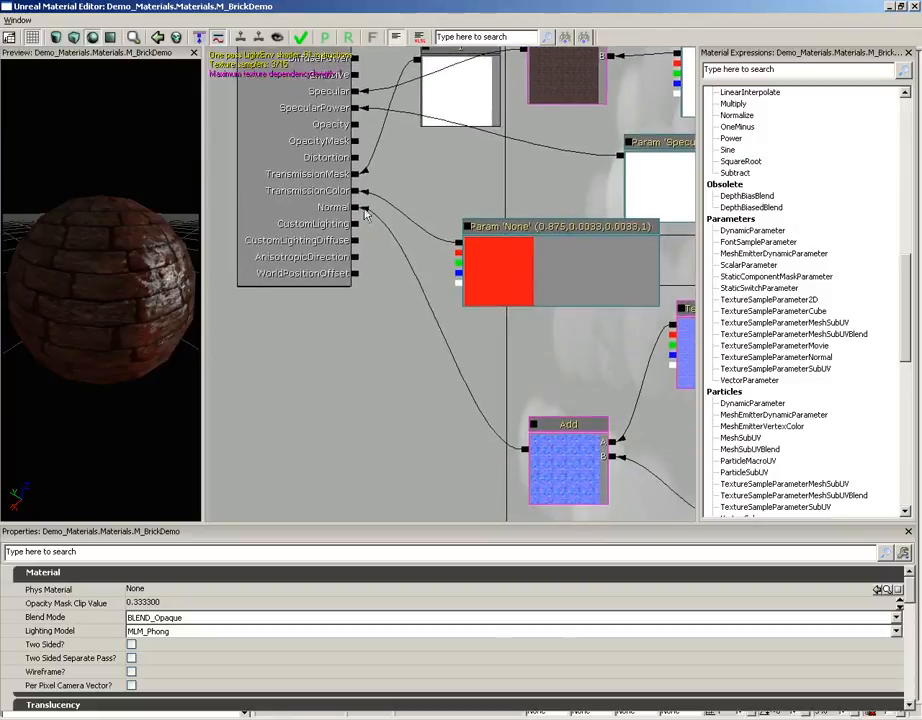
pyautogui.moveTo(155, 305); pyautogui.dragTo(3, 213)
pyautogui.moveTo(146, 285)
pyautogui.mouseDown(button='right')
pyautogui.moveTo(148, 313)
pyautogui.moveTo(149, 283)
pyautogui.mouseUp(button='right')
pyautogui.moveTo(149, 283)
pyautogui.mouseDown()
pyautogui.moveTo(54, 224)
pyautogui.moveTo(56, 245)
pyautogui.moveTo(153, 300)
pyautogui.mouseUp()
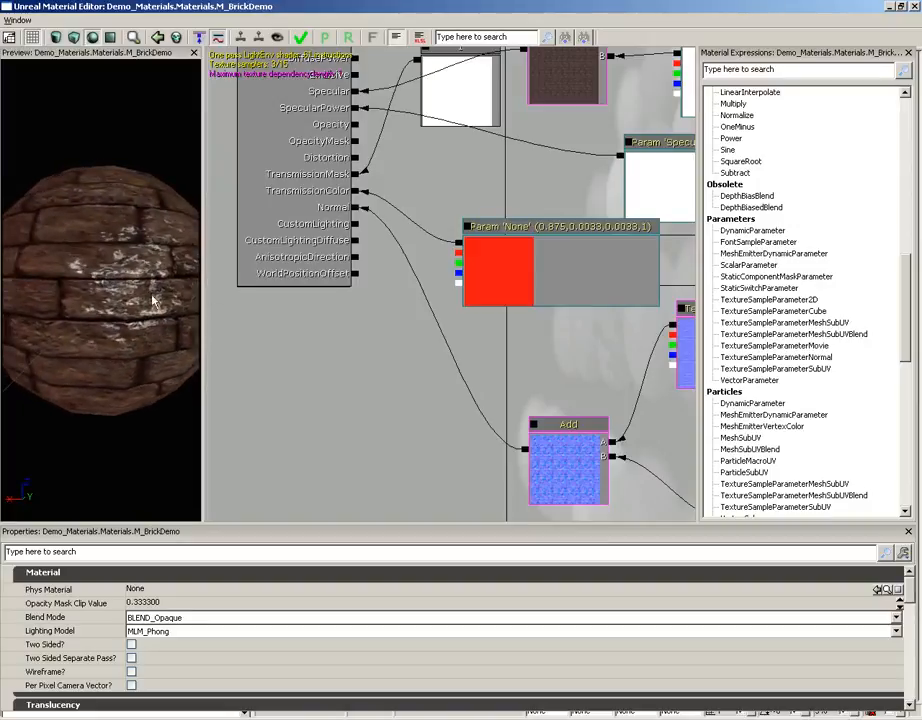
# Delete the red vector parameter node and disconnect the constant 1 from TransmissionMask
pyautogui.click(487, 282)
pyautogui.press('Delete')
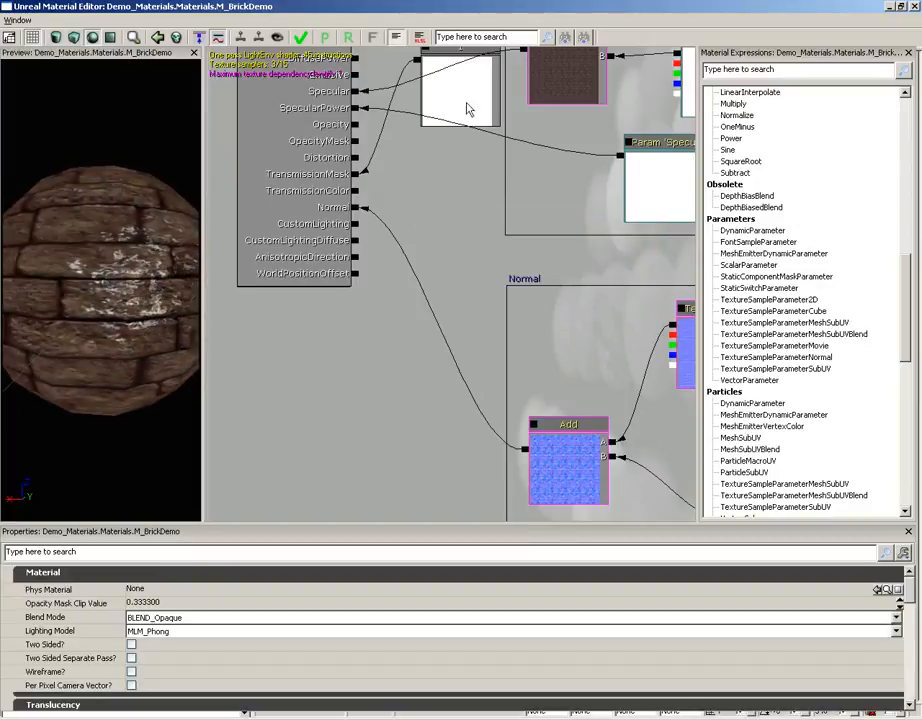
pyautogui.keyDown('alt'); pyautogui.click(355, 175); pyautogui.keyUp('alt')
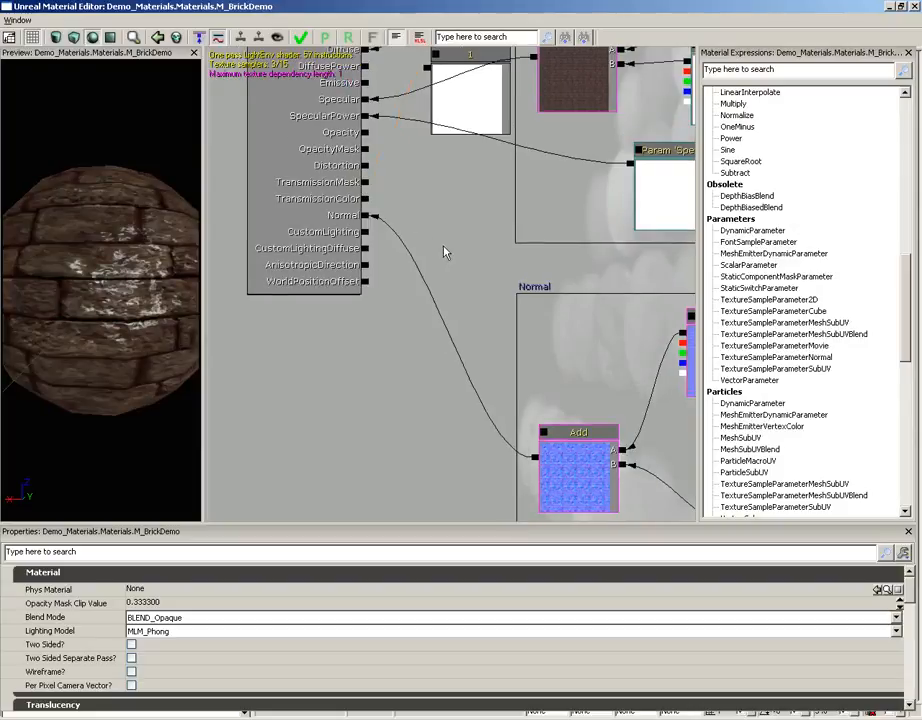
# Break the Add node's link to Normal to compare the preview sphere's shading, and reconnect Add to Normal
pyautogui.keyDown('alt'); pyautogui.click(365, 216); pyautogui.keyUp('alt')
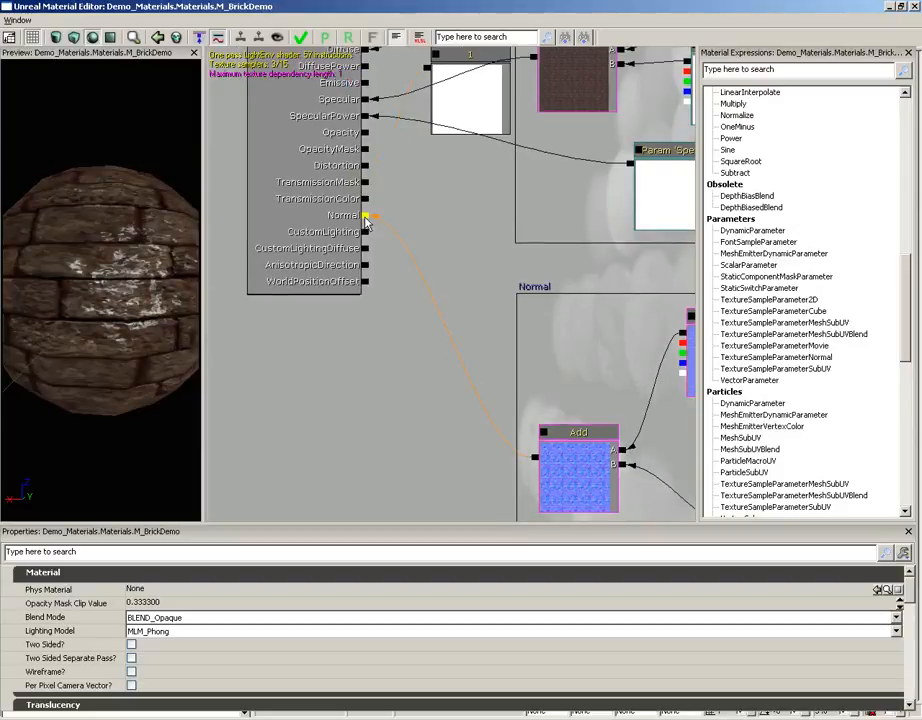
pyautogui.moveTo(103, 270); pyautogui.dragTo(21, 158)
pyautogui.moveTo(535, 456); pyautogui.dragTo(367, 220)
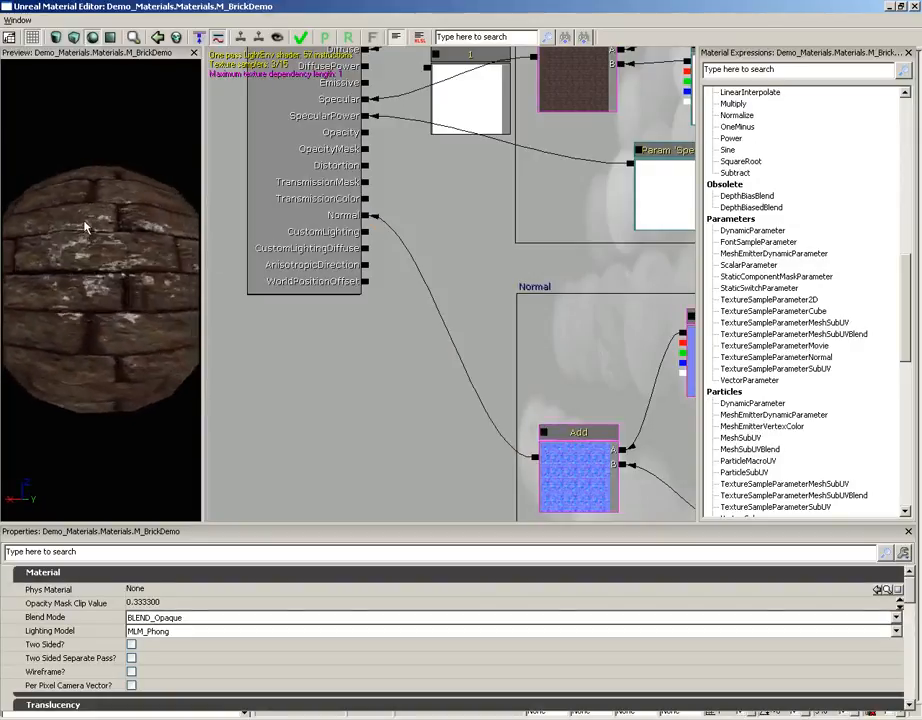
pyautogui.moveTo(88, 226); pyautogui.dragTo(140, 212)
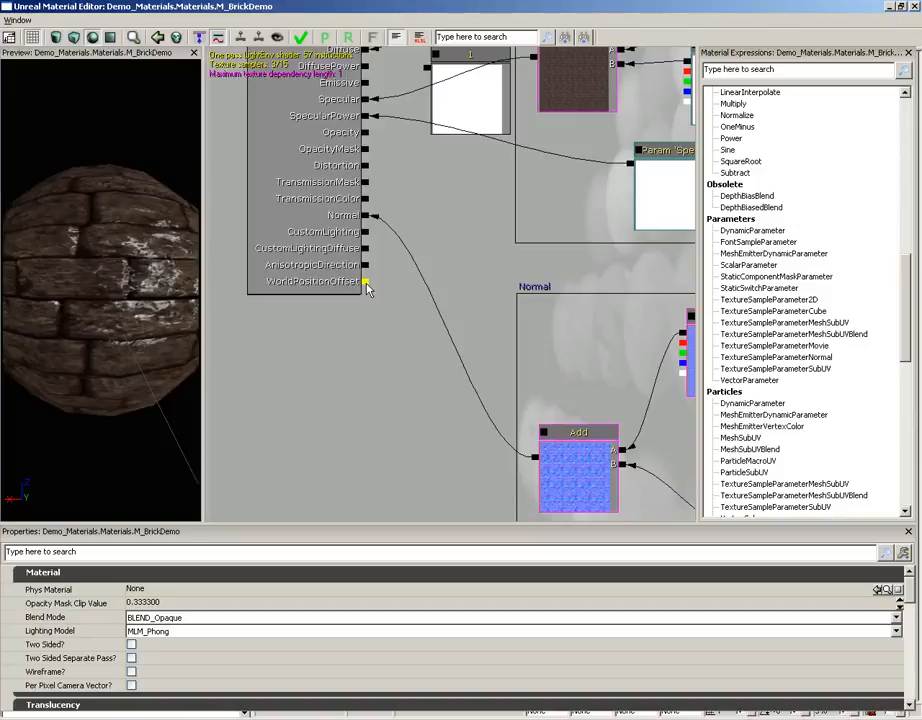
pyautogui.moveTo(431, 220); pyautogui.dragTo(437, 289)
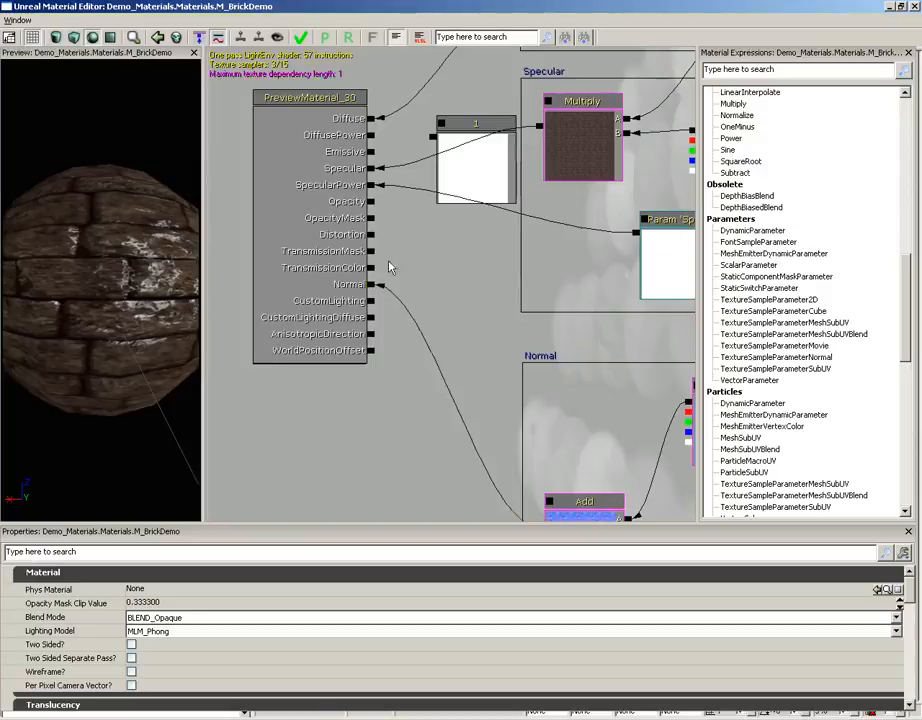
pyautogui.scroll(-2, 330, 258)
pyautogui.scroll(2, 421, 350)
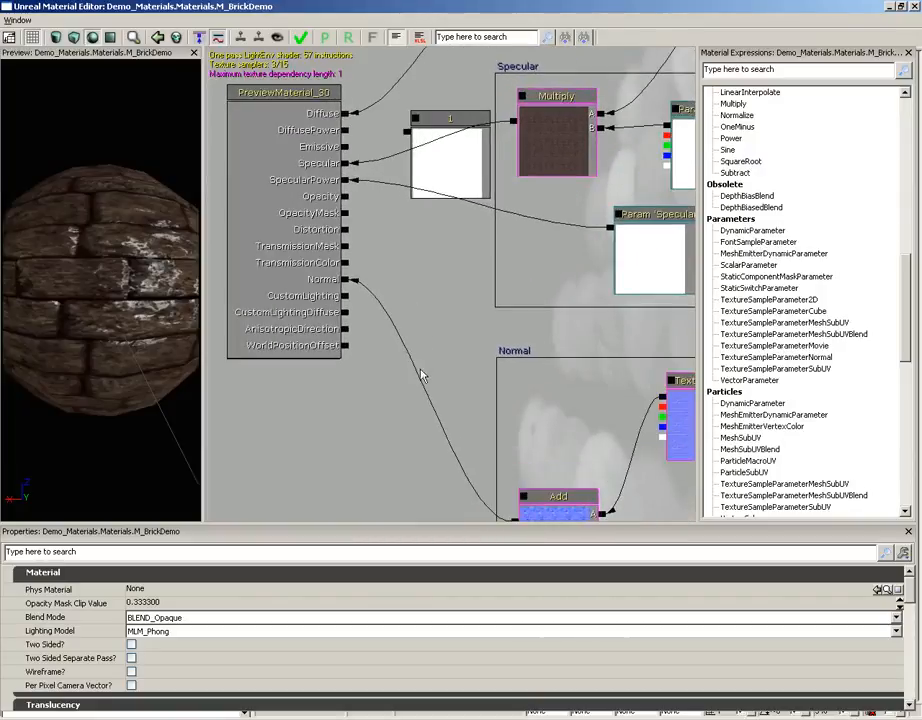
pyautogui.moveTo(415, 270); pyautogui.dragTo(421, 306)
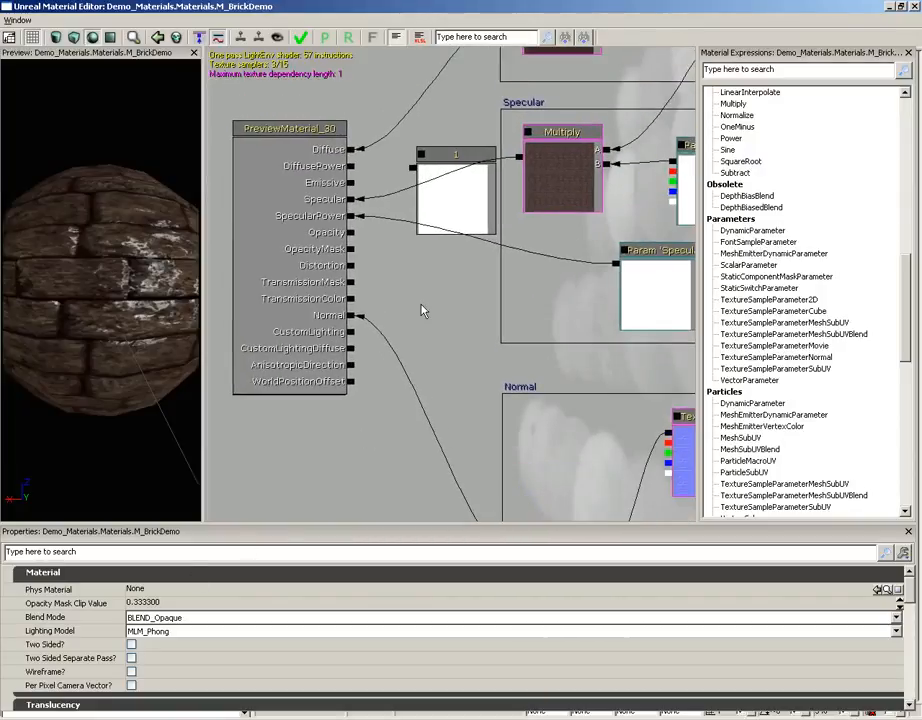